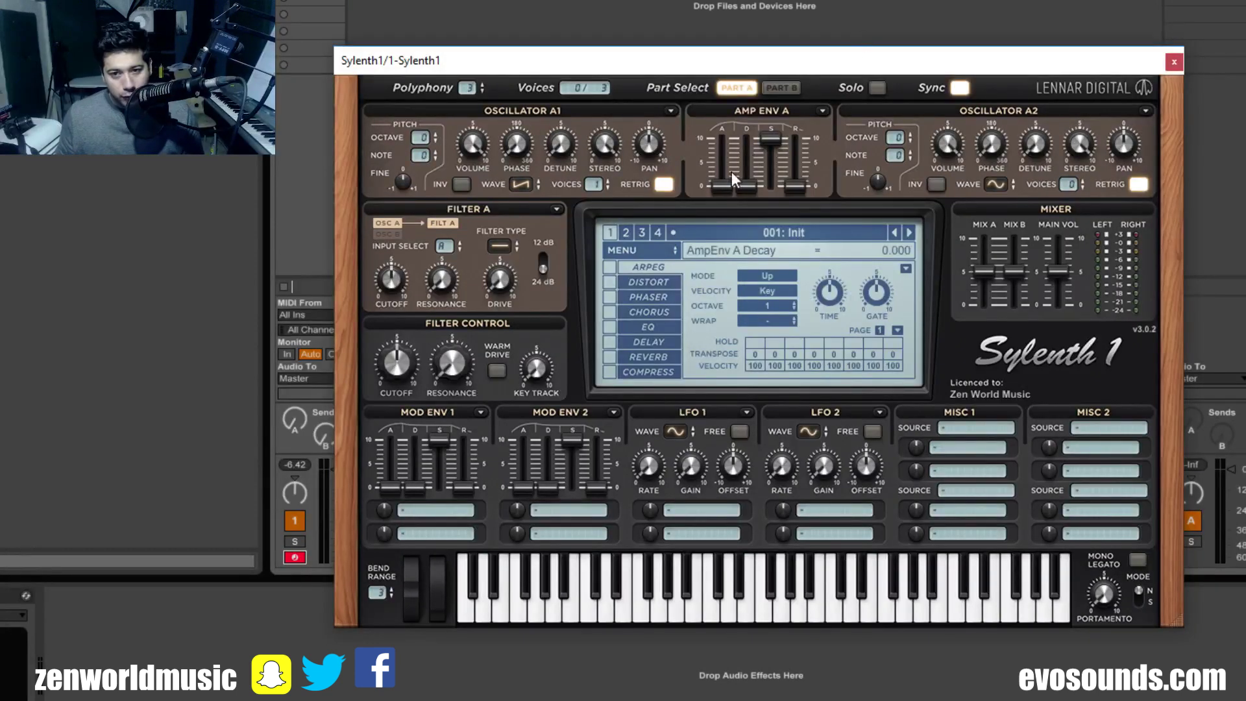
Switch on the arpeggiator and try different Time and Gate amounts, including a time of 1/1T
left_click(610, 266)
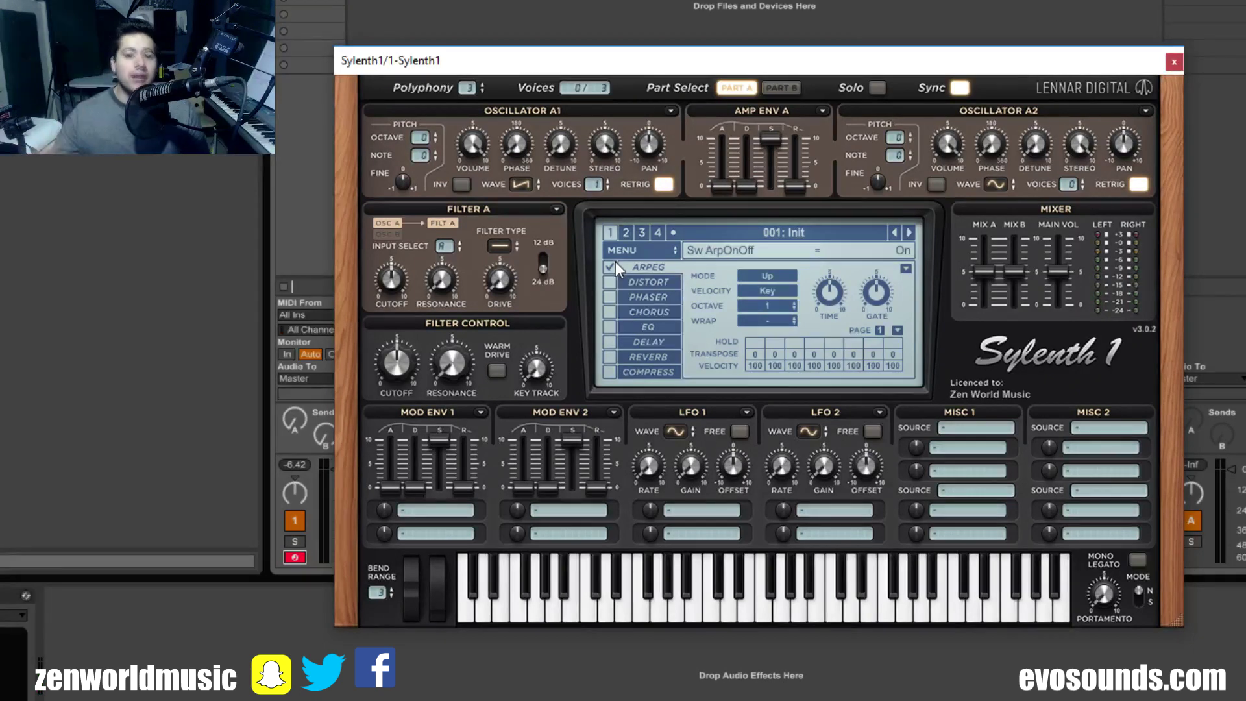
mouse_move(841, 292)
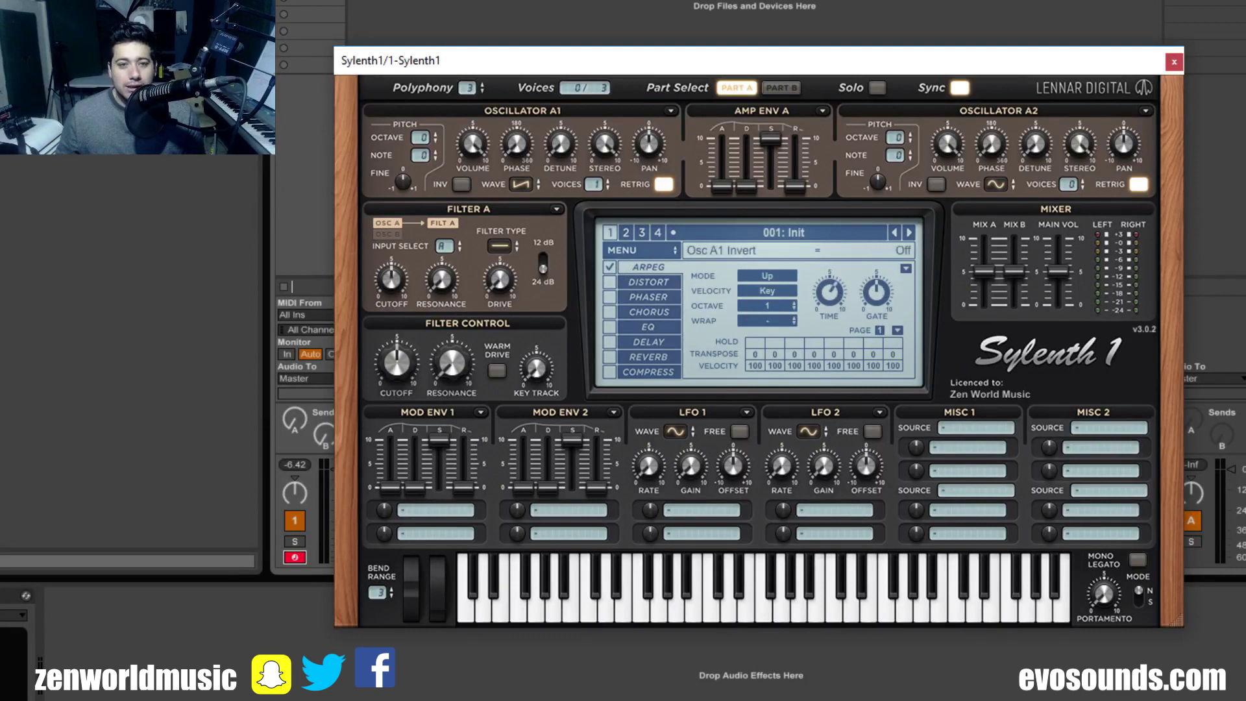
mouse_move(819, 302)
left_mouse_down()
mouse_move(857, 298)
mouse_move(874, 262)
mouse_move(819, 305)
mouse_move(824, 326)
left_mouse_up()
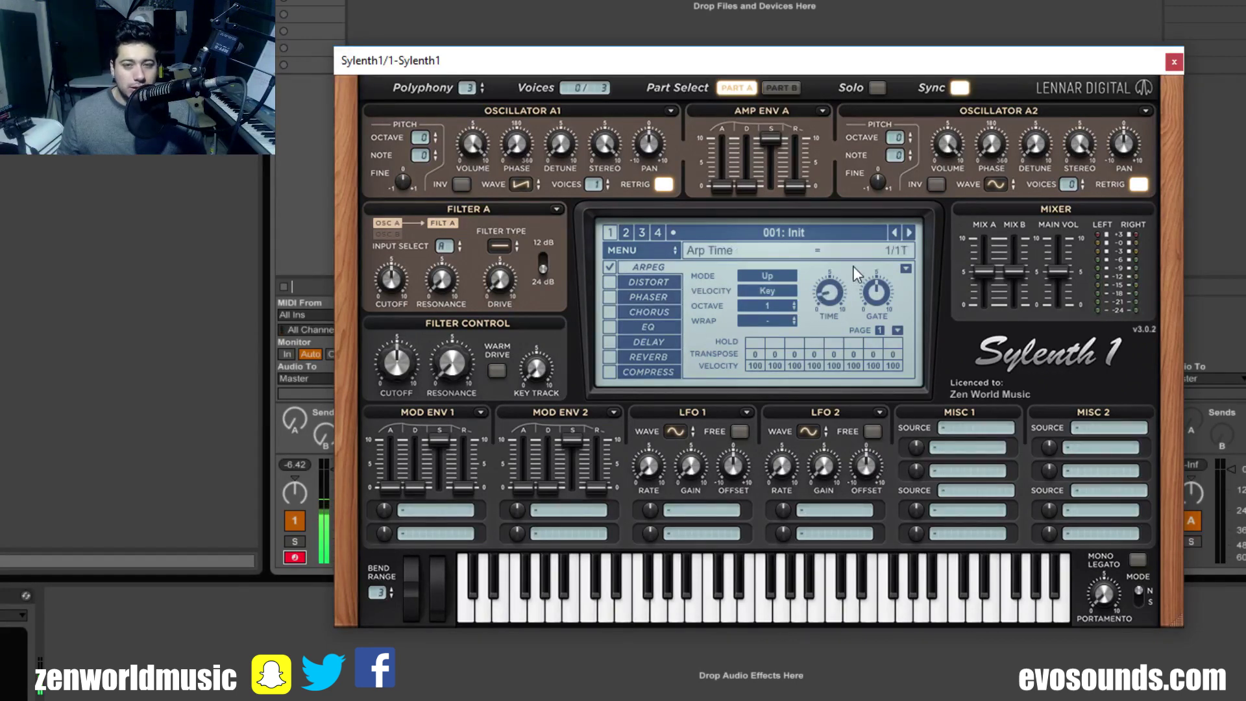
left_click_drag(878, 286, 931, 355)
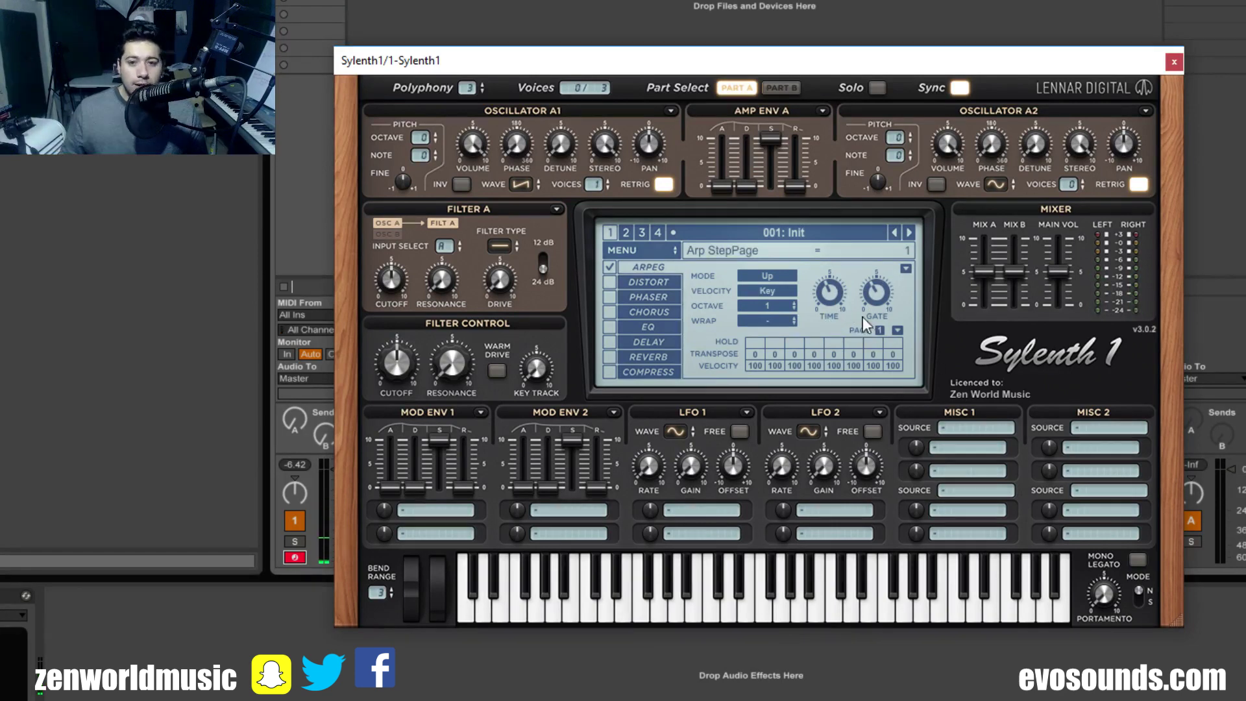
Audition the arpeggiator's Down and Up/Down2 modes and set the mode back to Up
left_click(789, 277)
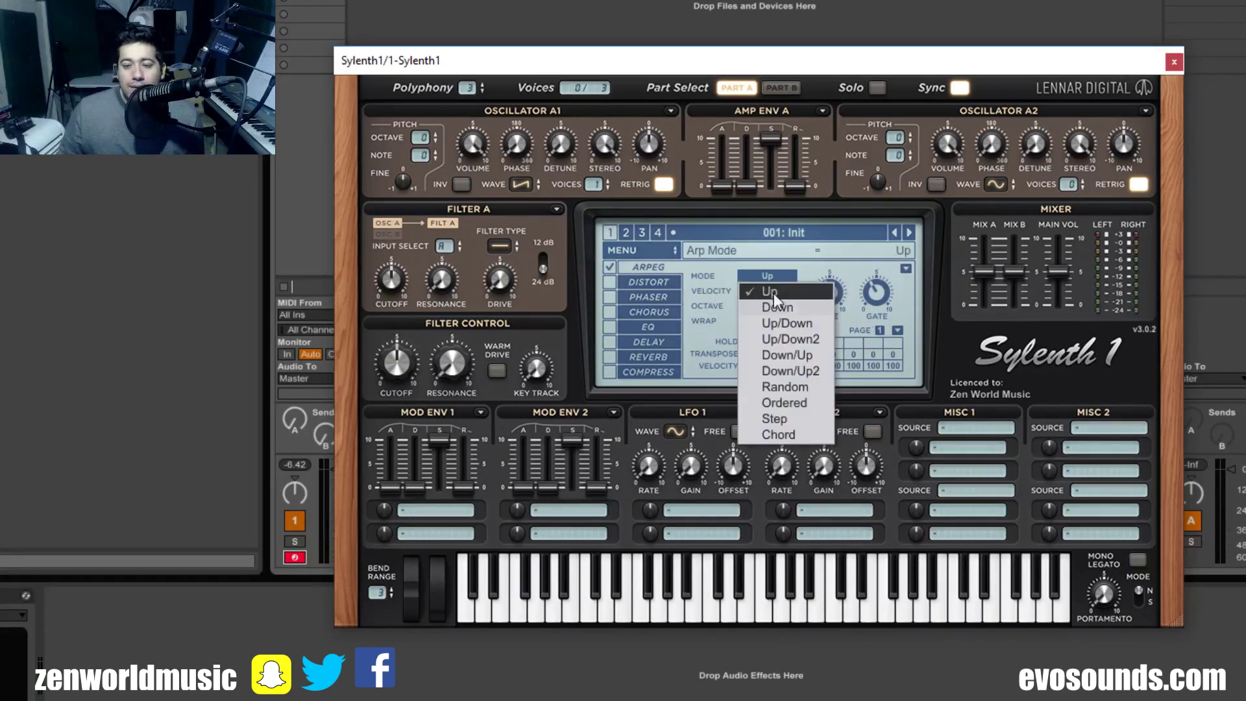
left_click(807, 311)
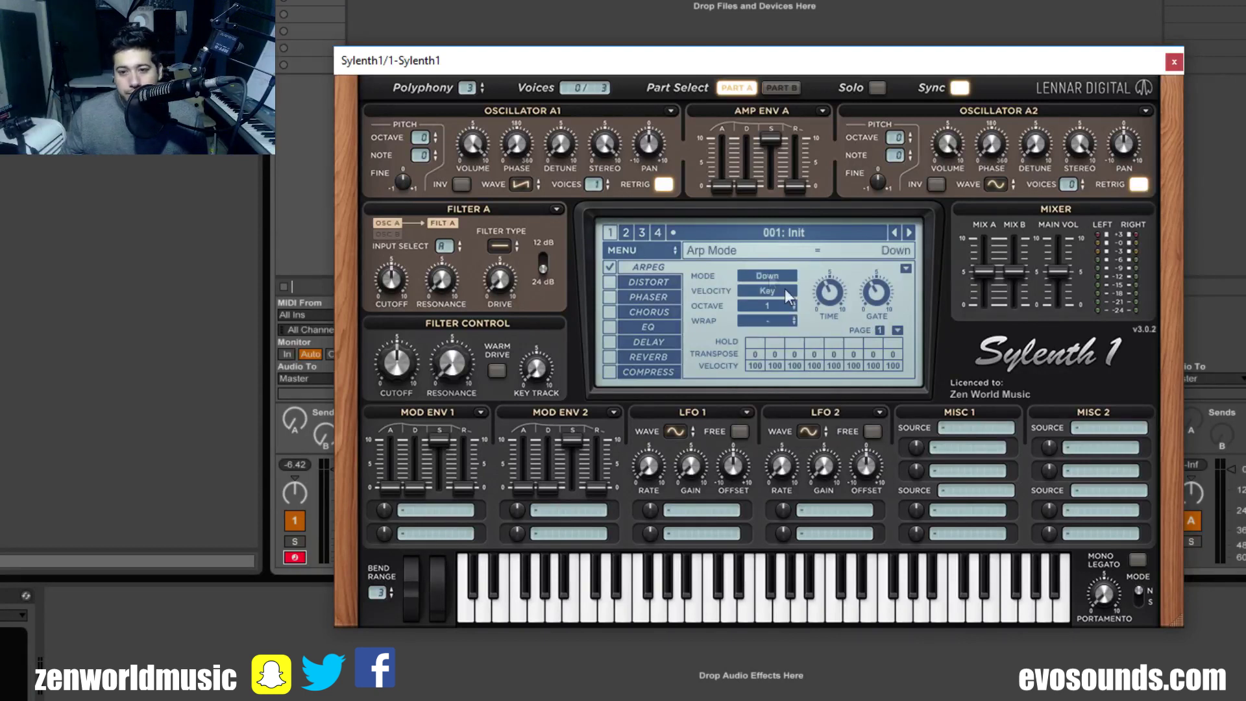
left_click(768, 273)
left_click(796, 332)
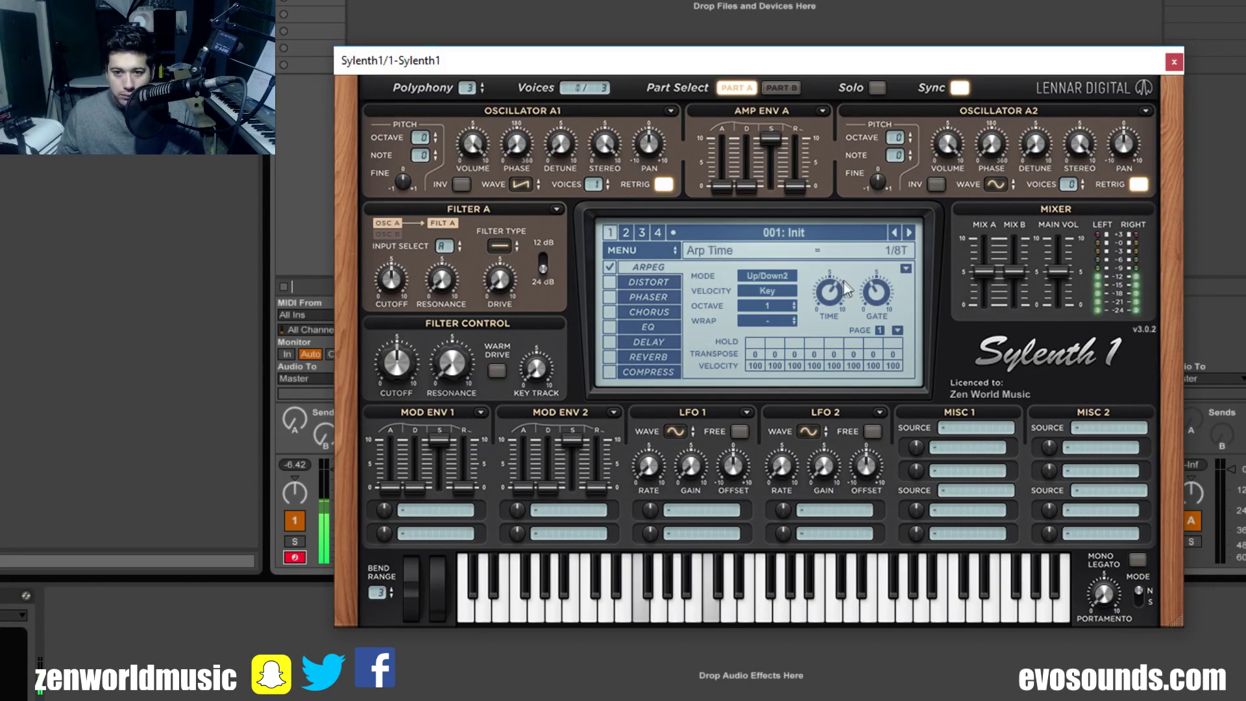
left_click(779, 278)
left_click(779, 281)
Audition the arpeggiator's Up/Down, Down/Up and Down/Up2 modes
left_click(778, 279)
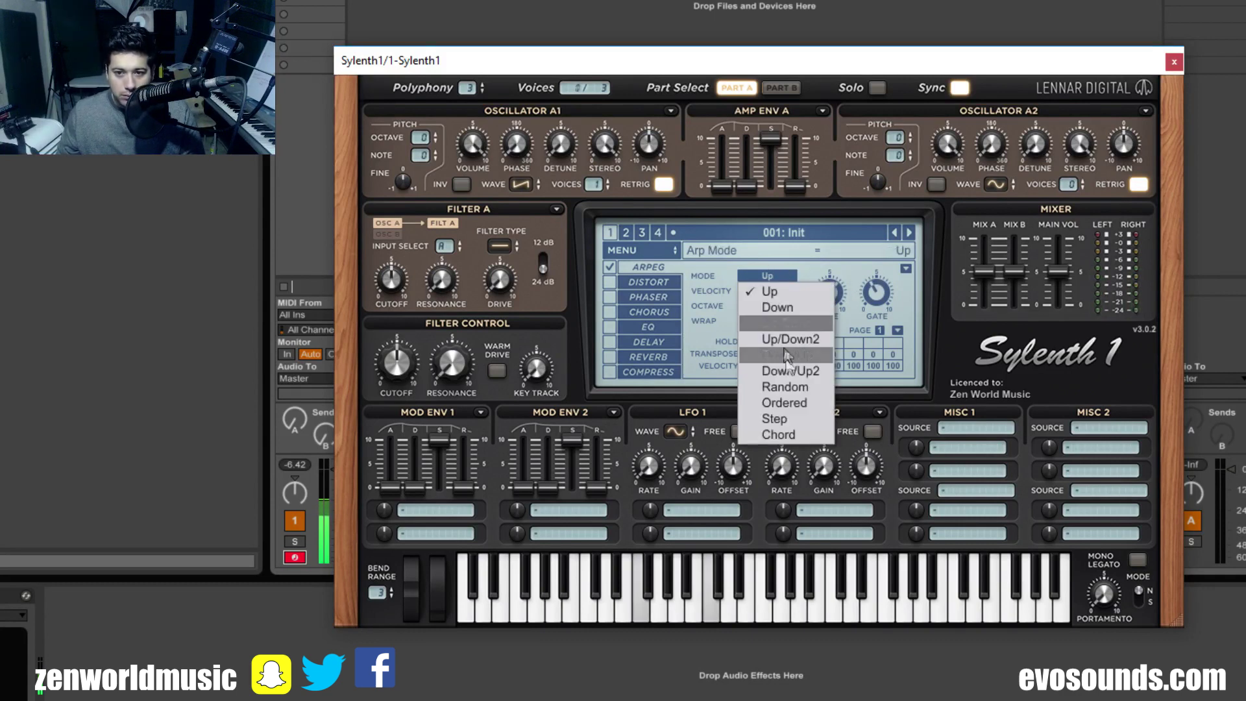
left_click(805, 325)
left_click(757, 275)
left_click(793, 356)
left_click(781, 275)
left_click(796, 362)
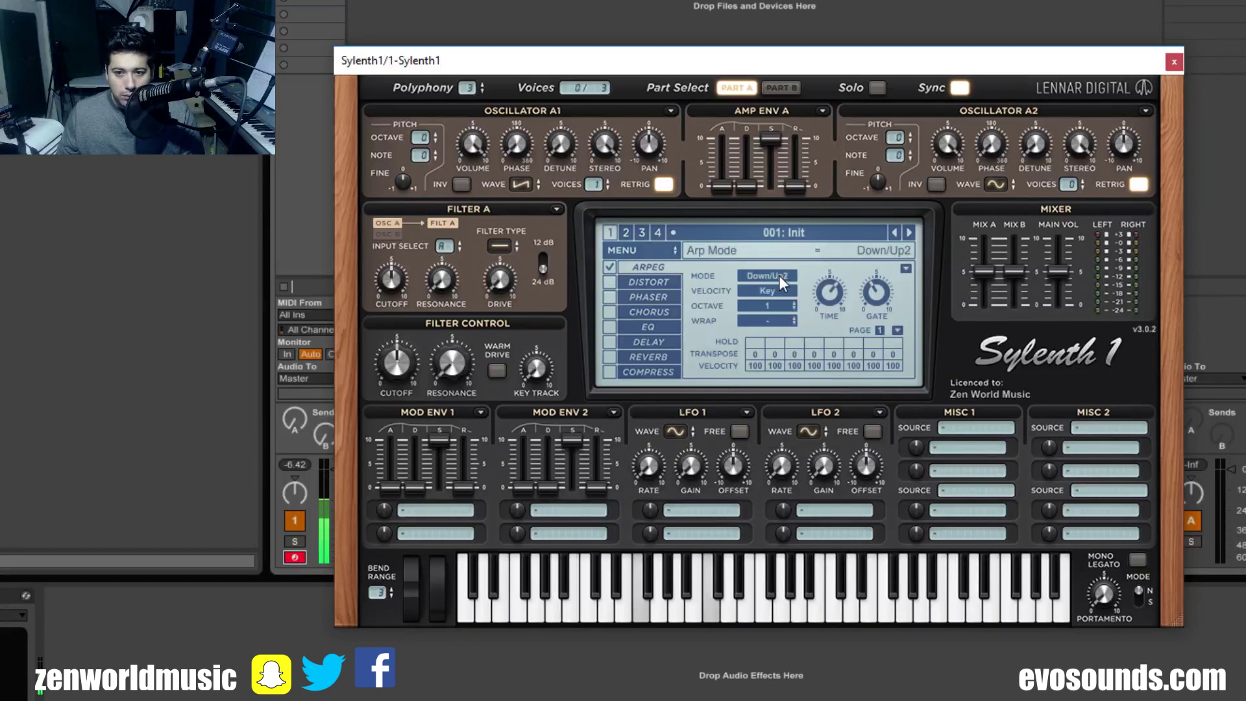
Try the arpeggiator's Random and Chord modes
left_click(778, 275)
left_click(803, 390)
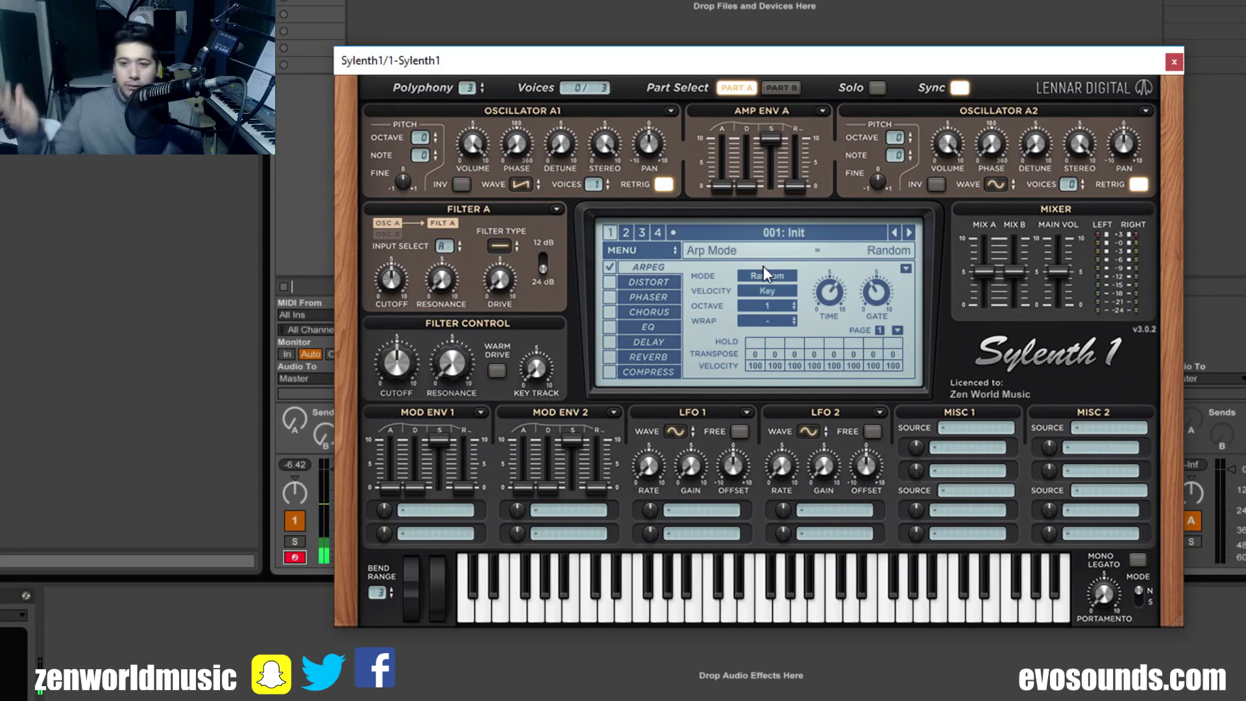
left_click(782, 276)
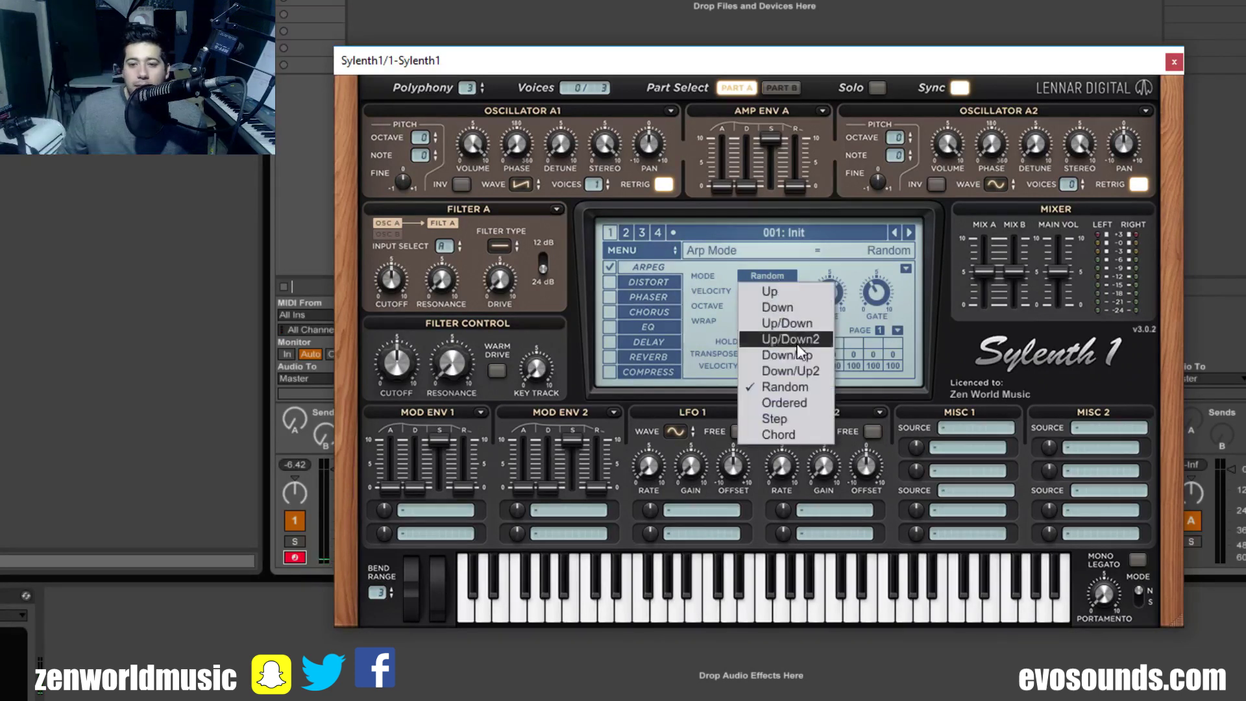
left_click(806, 434)
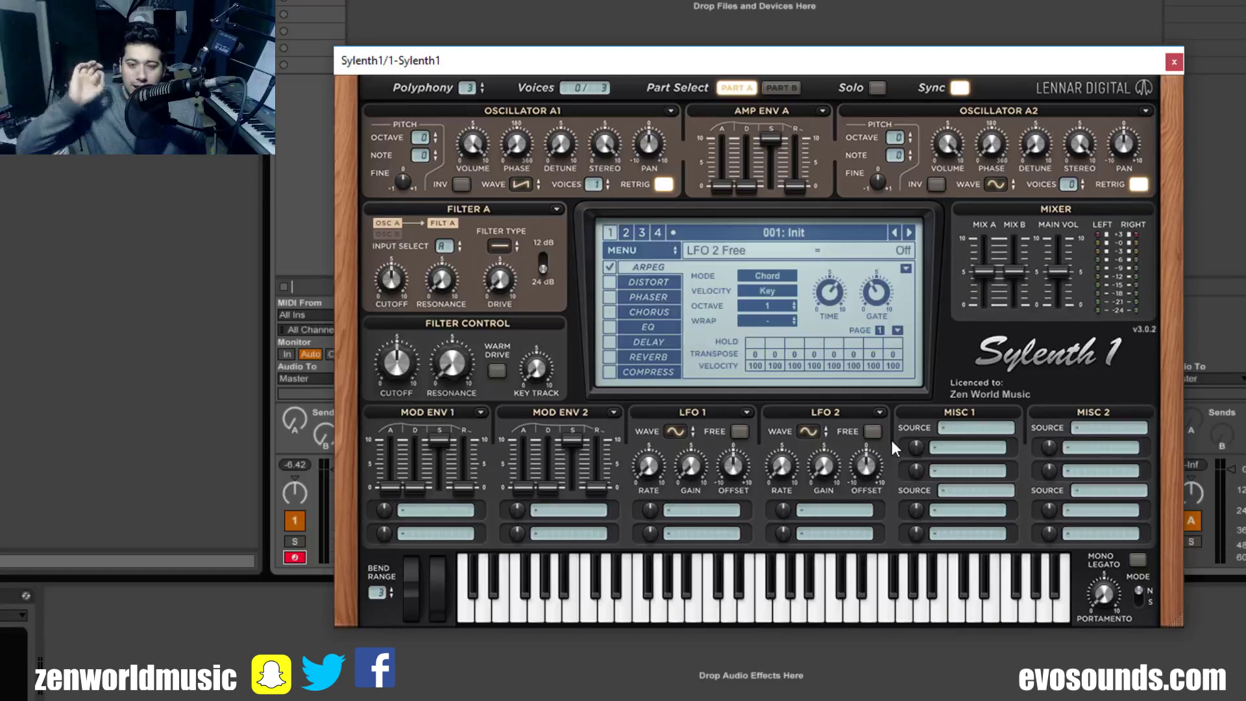
Set the arpeggiator mode to Step and transpose steps 2, 3, 5 and 6 by +3, +7, +4 and +18
left_click(759, 277)
left_click(795, 418)
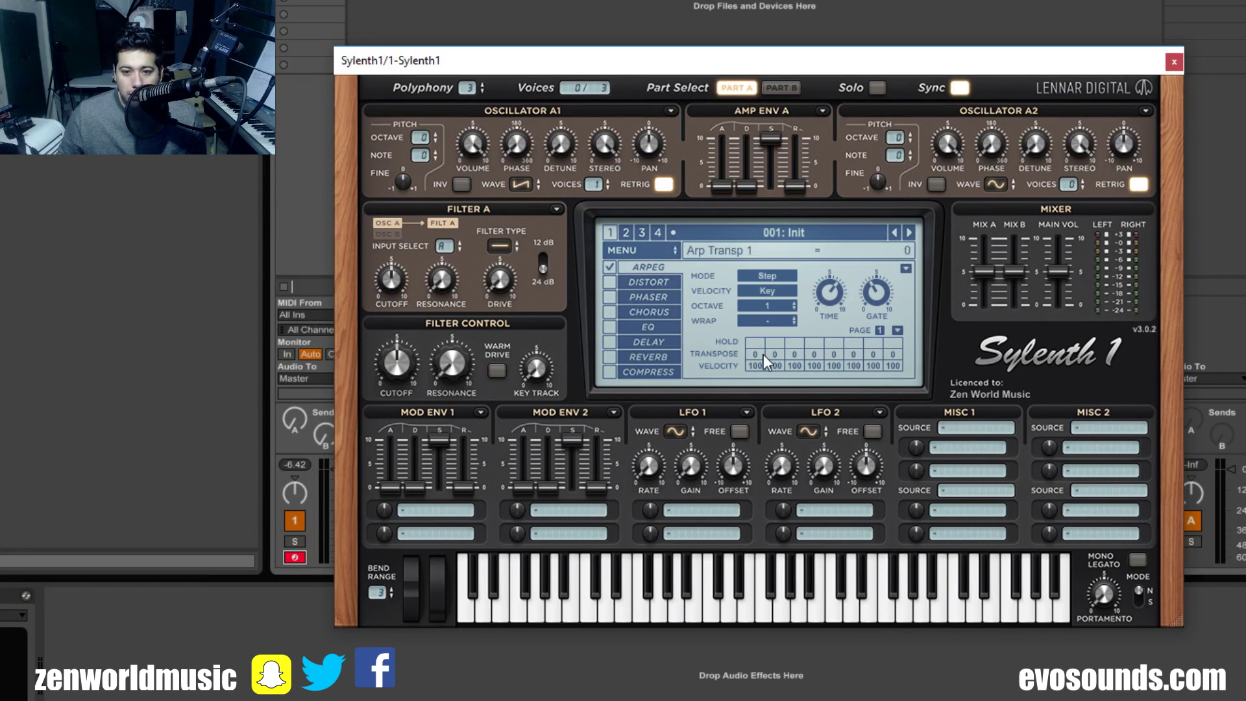
left_click_drag(771, 356, 874, 275)
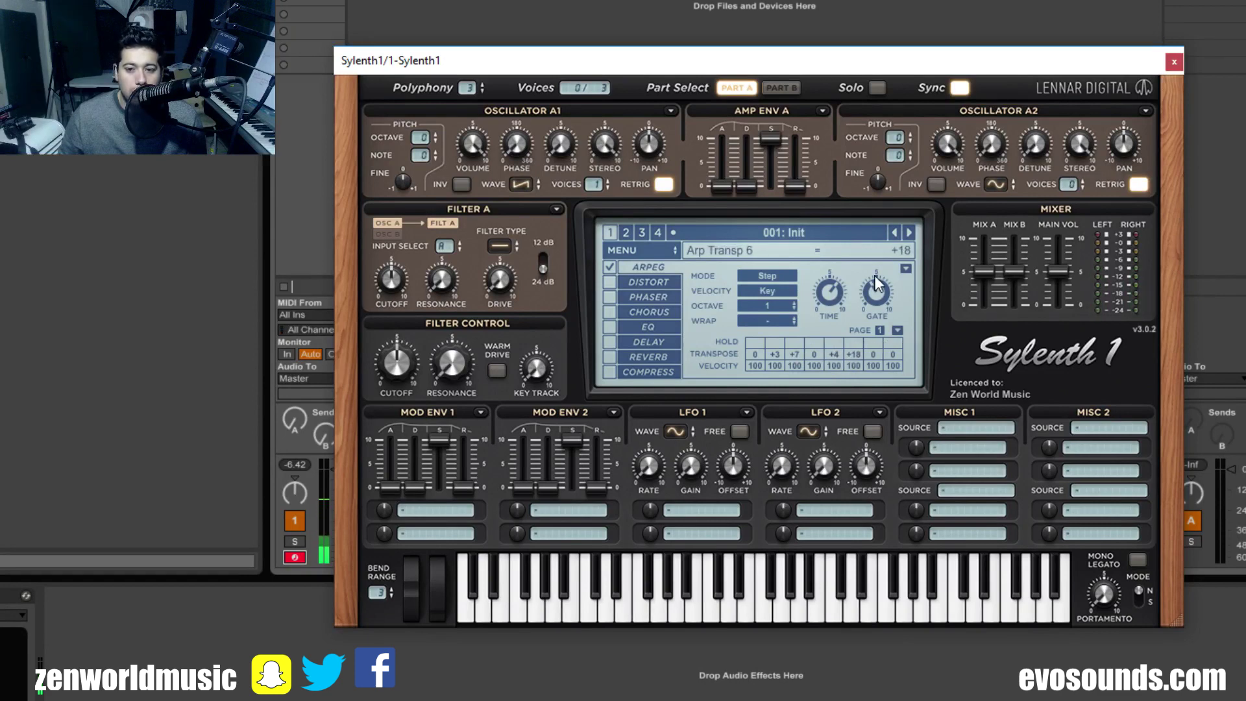
Reset the arpeggiator's step transposes to 0, and try a different oscillator A1 note before restoring it to 0
double_click(852, 356)
double_click(835, 356)
double_click(794, 355)
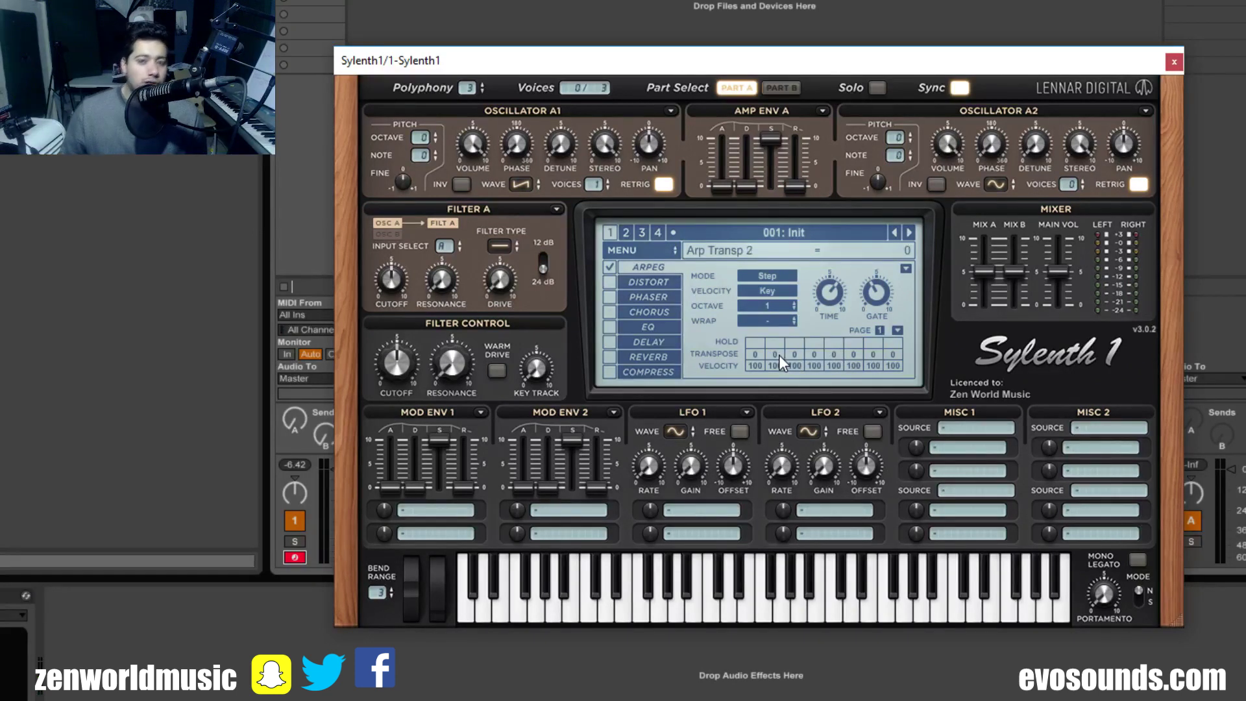
left_click_drag(418, 156, 485, 115)
double_click(425, 154)
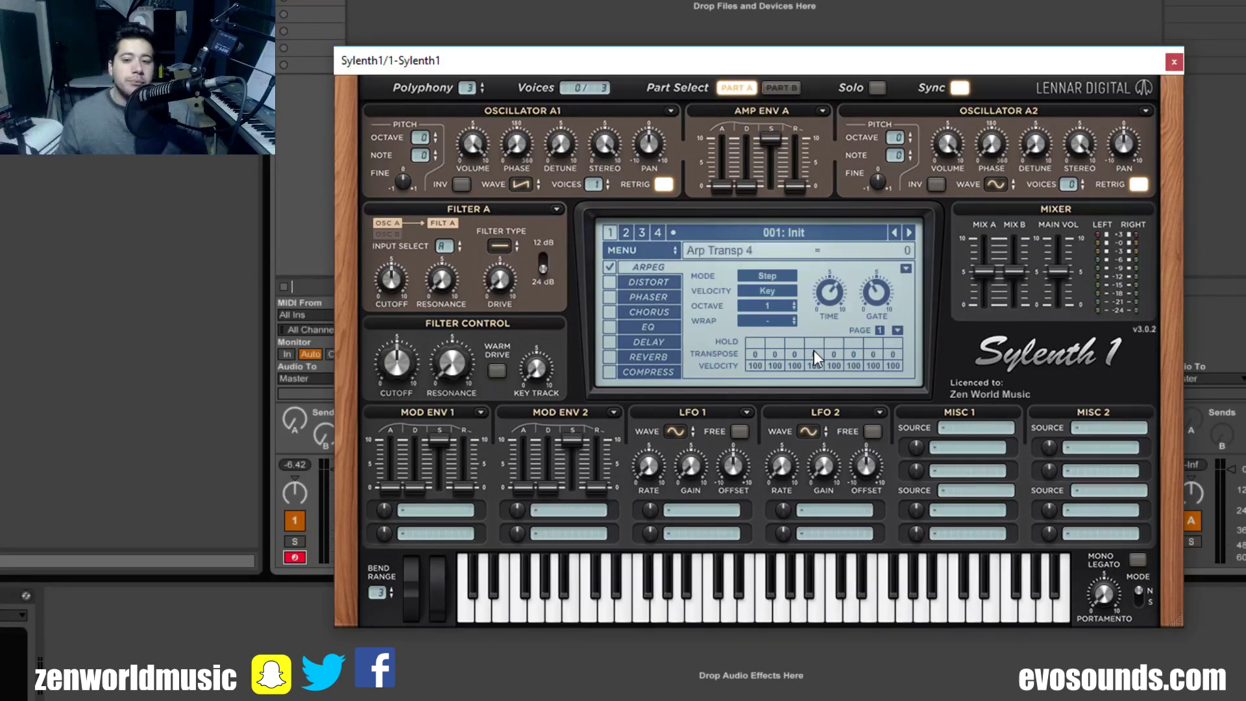
Turn on Hold for the first four arpeggiator steps and reduce the Gate amount
left_click_drag(756, 342, 795, 344)
left_click_drag(864, 284, 846, 317)
left_click_drag(795, 352, 816, 341)
Set the arpeggiator velocity to Step + Hold with a time of 1/4T, and lower the second step's velocity to 7
left_click(776, 293)
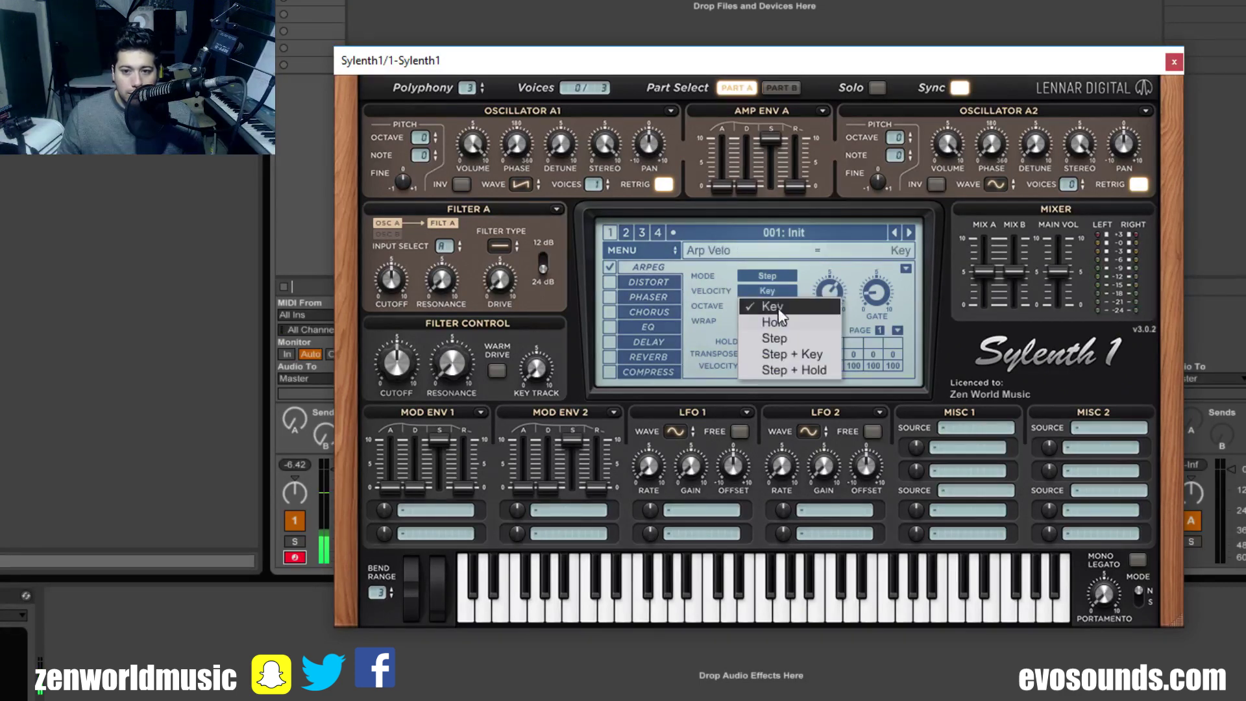
left_click(808, 367)
left_click_drag(797, 356, 799, 359)
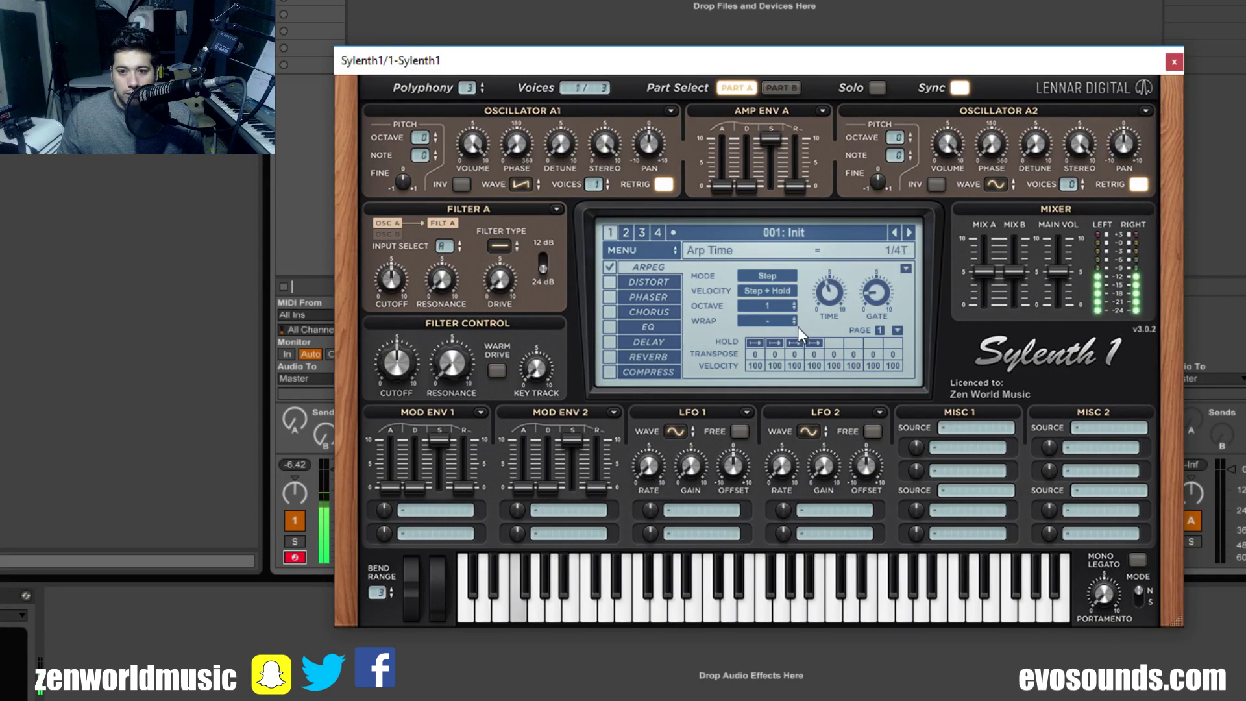
left_click_drag(774, 363, 741, 379)
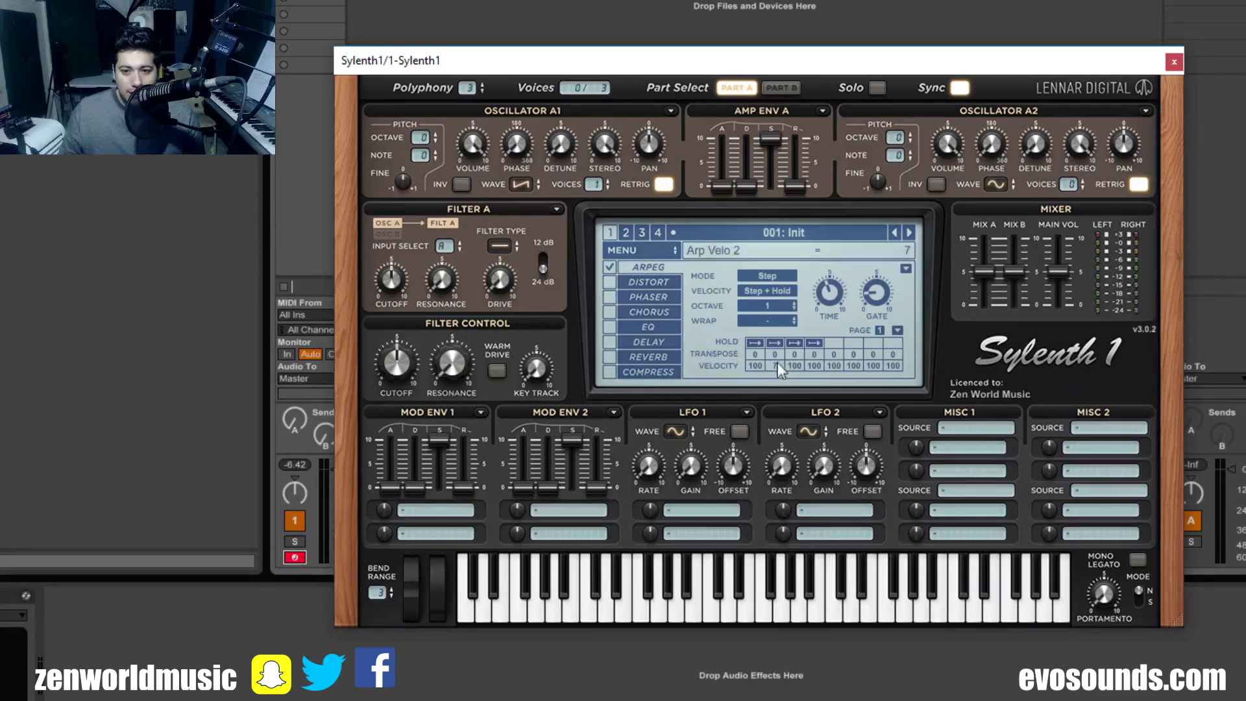
left_click(767, 276)
left_click(795, 422)
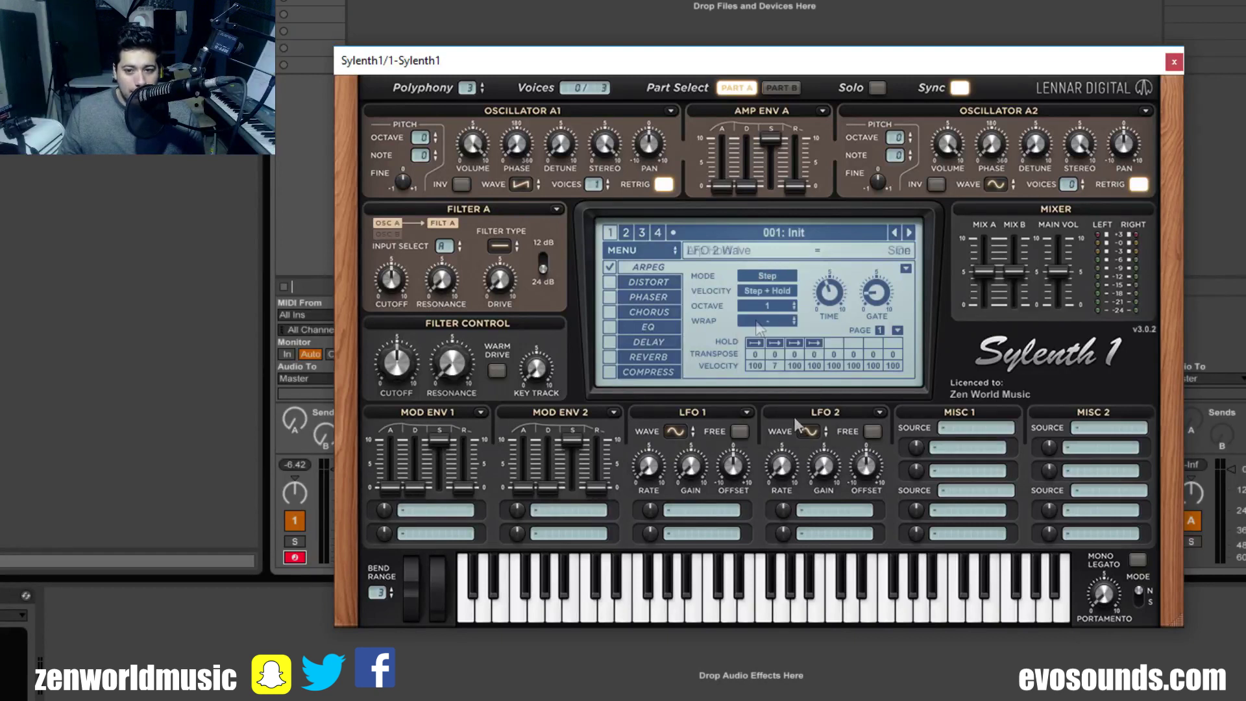
left_click(767, 290)
left_click(773, 376)
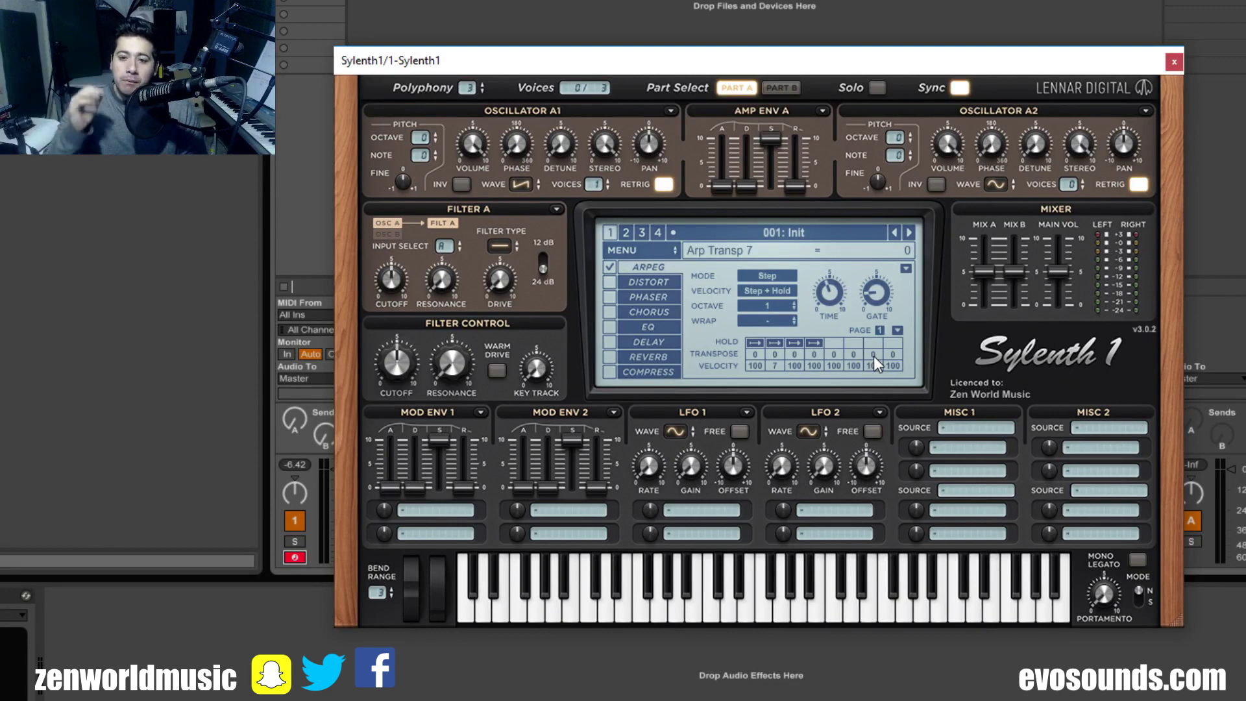
Switch off the arpeggiator and set the distortion type to FoldBack
left_click(610, 267)
left_click(654, 282)
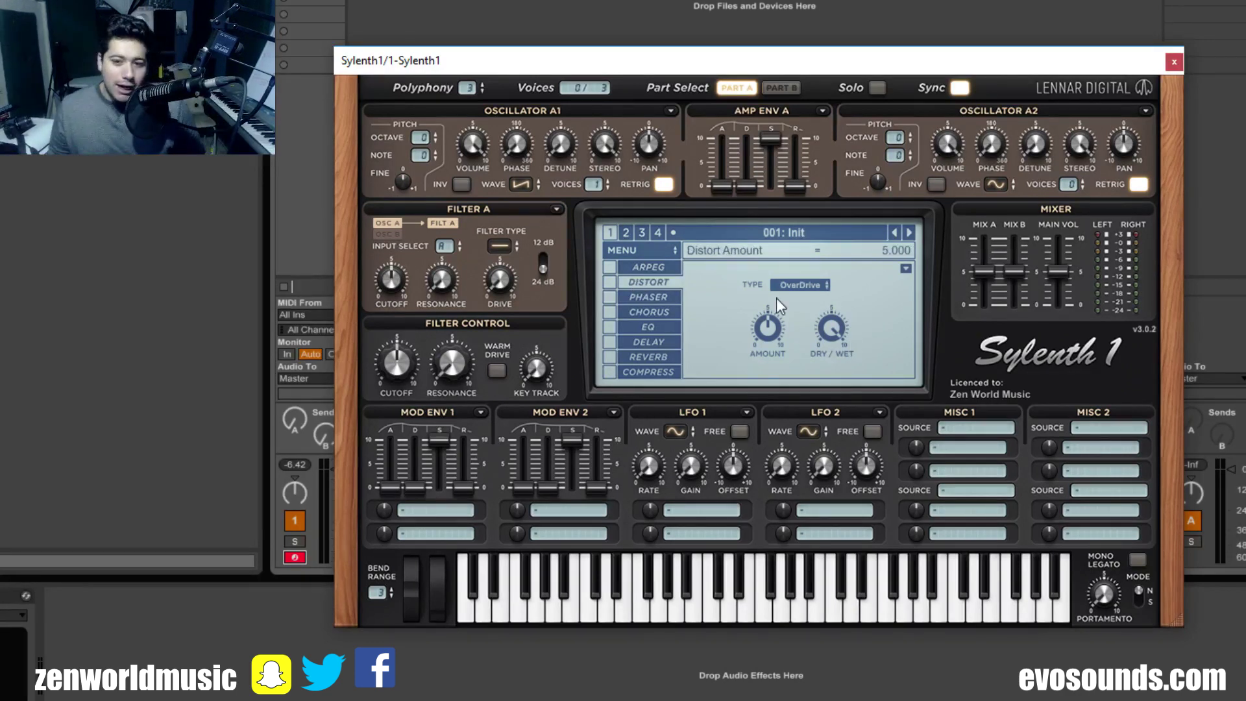
left_click(799, 285)
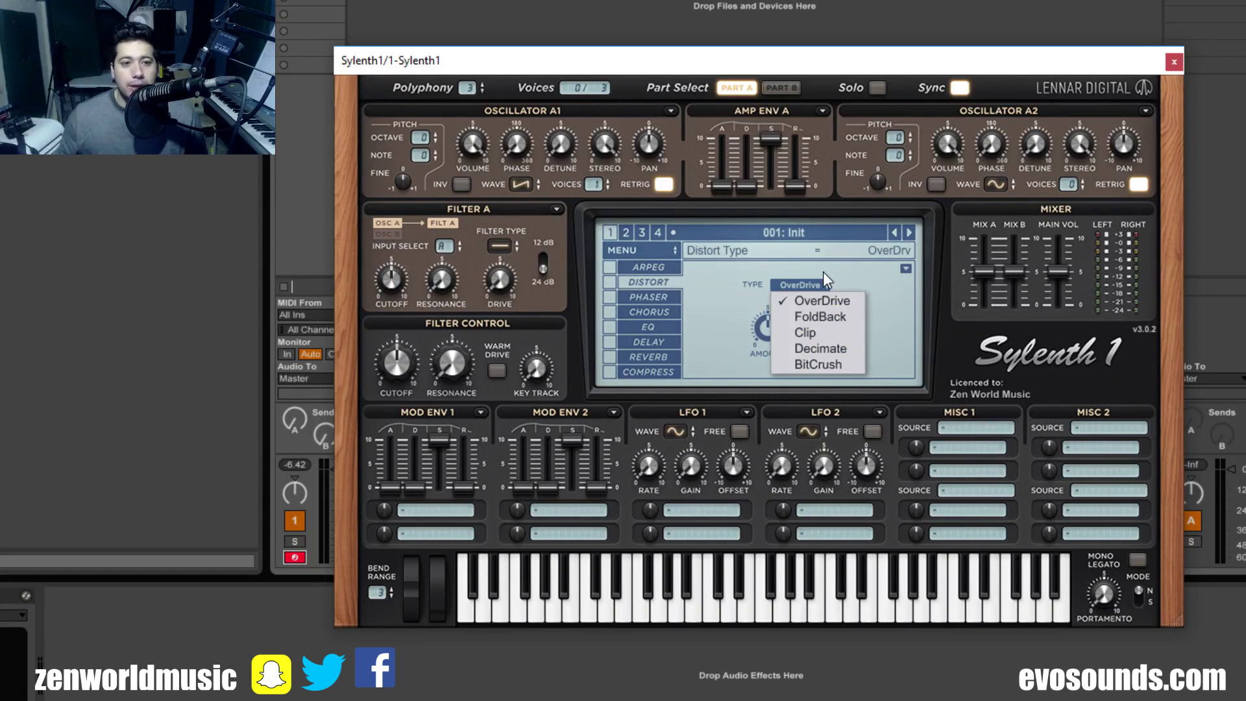
left_click(831, 316)
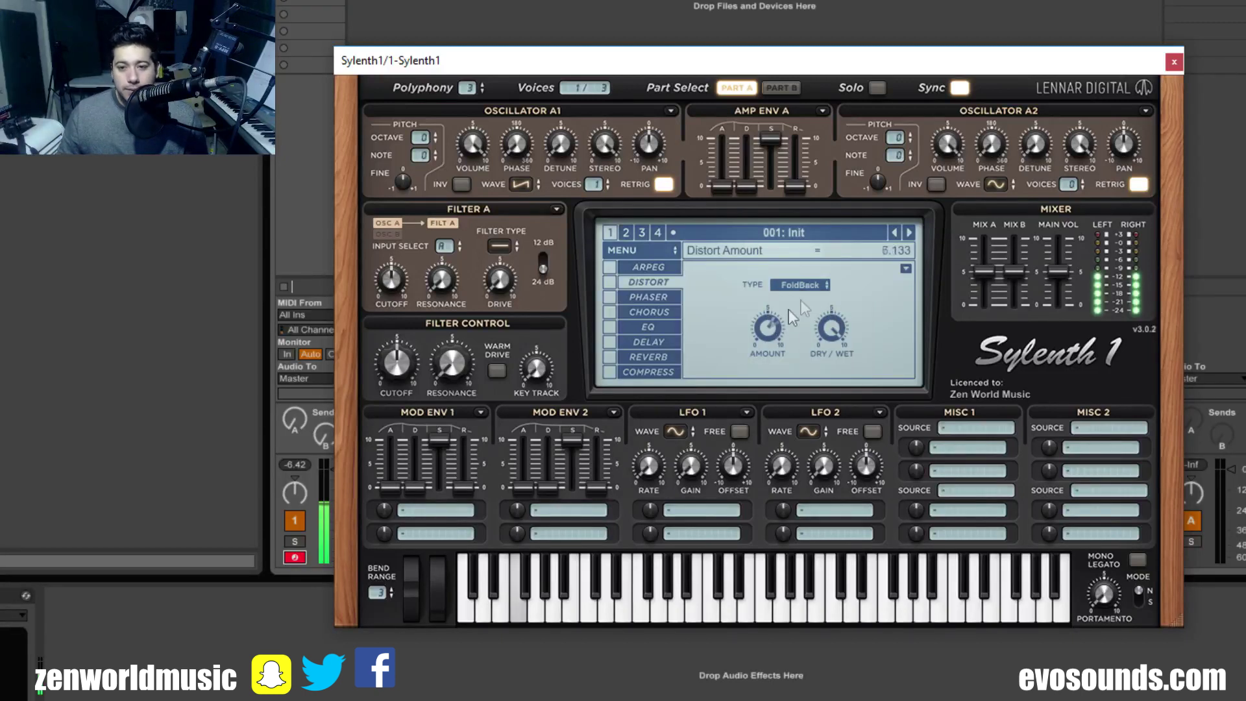
Try the Clip and Decimate distortion types, raising the distortion Amount to 9.5
left_click(805, 284)
left_click(802, 334)
left_click(805, 284)
left_click(811, 334)
left_click(805, 284)
left_click(818, 345)
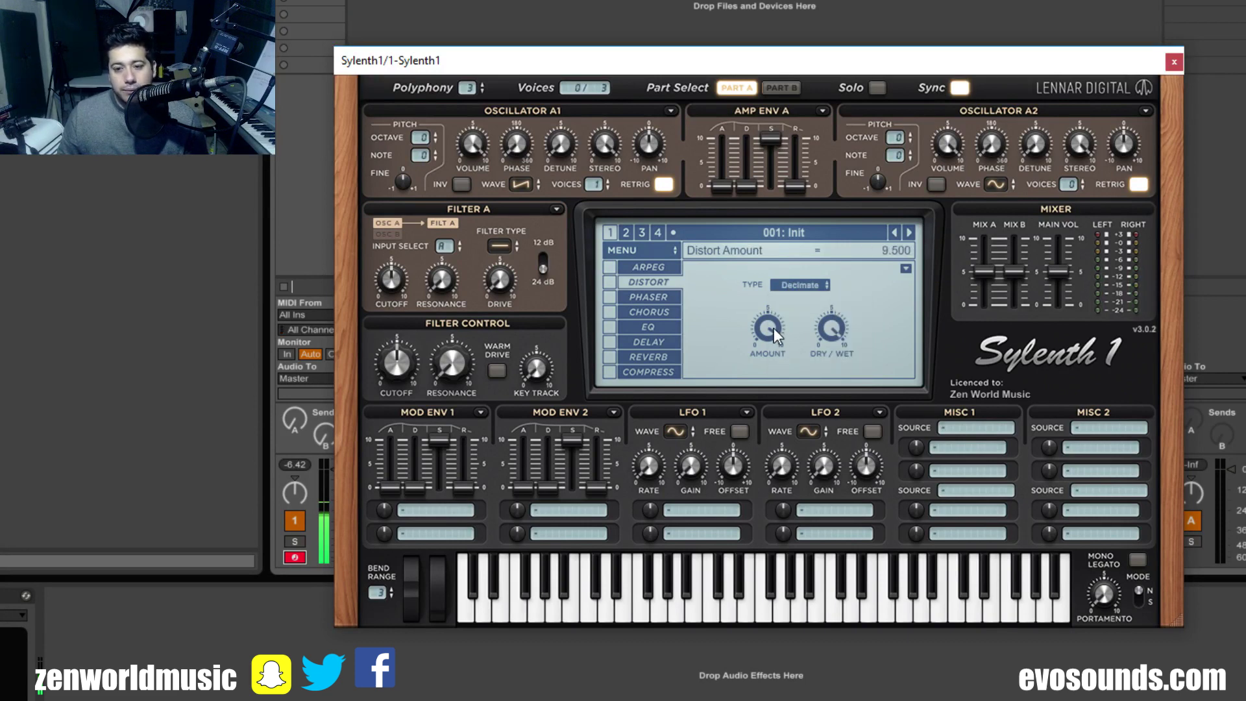
Switch on the distortion and audition its OverDrive, Clip and BitCrush types
left_click(610, 282)
left_click(799, 284)
left_click(811, 315)
left_click(816, 286)
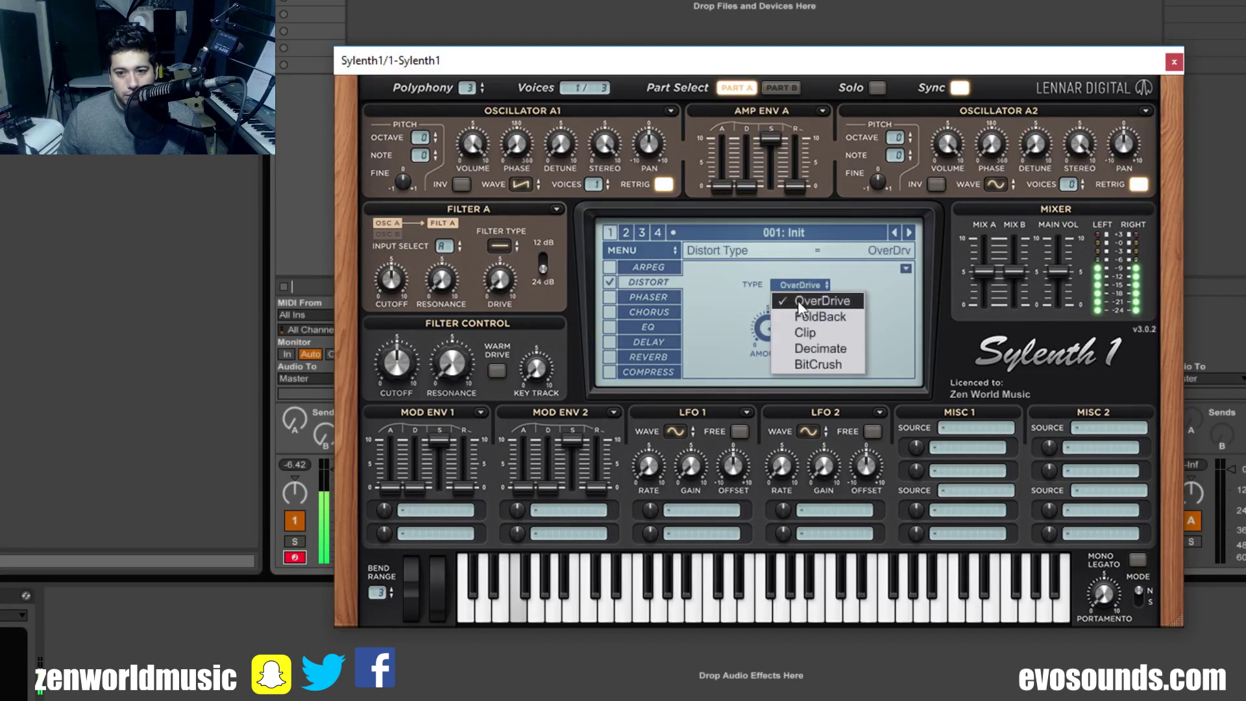
left_click(803, 334)
left_click(795, 286)
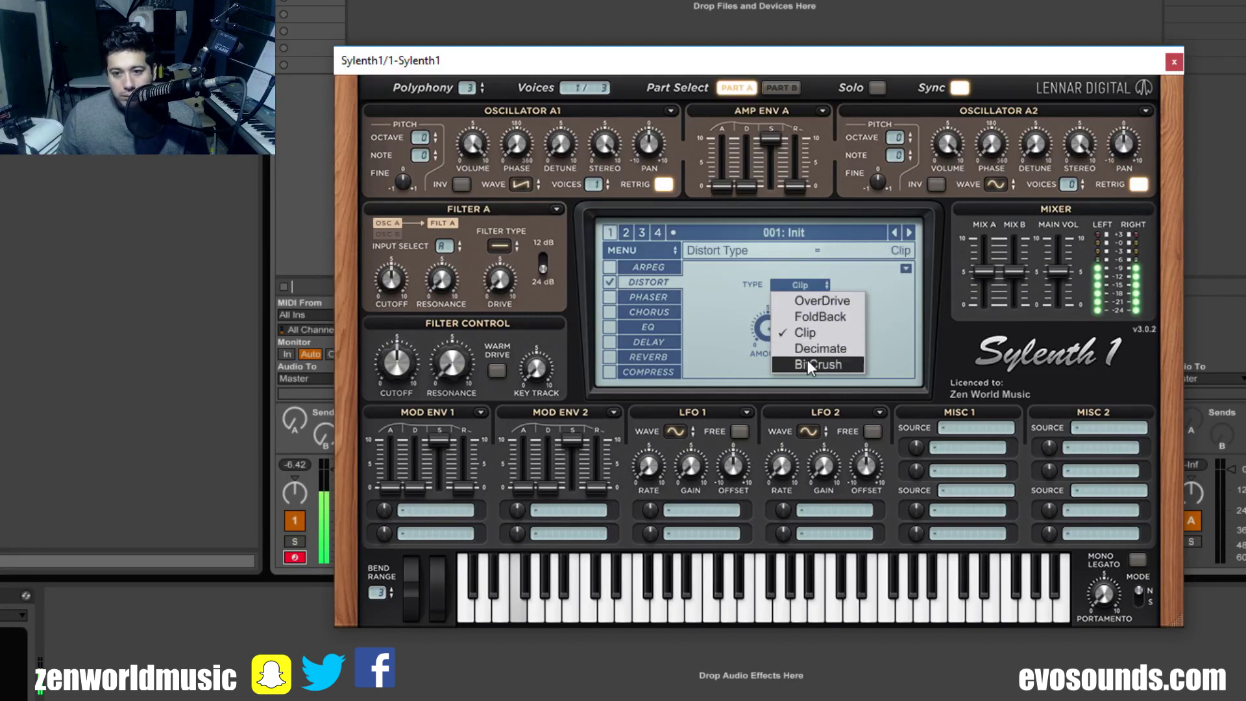
left_click(807, 360)
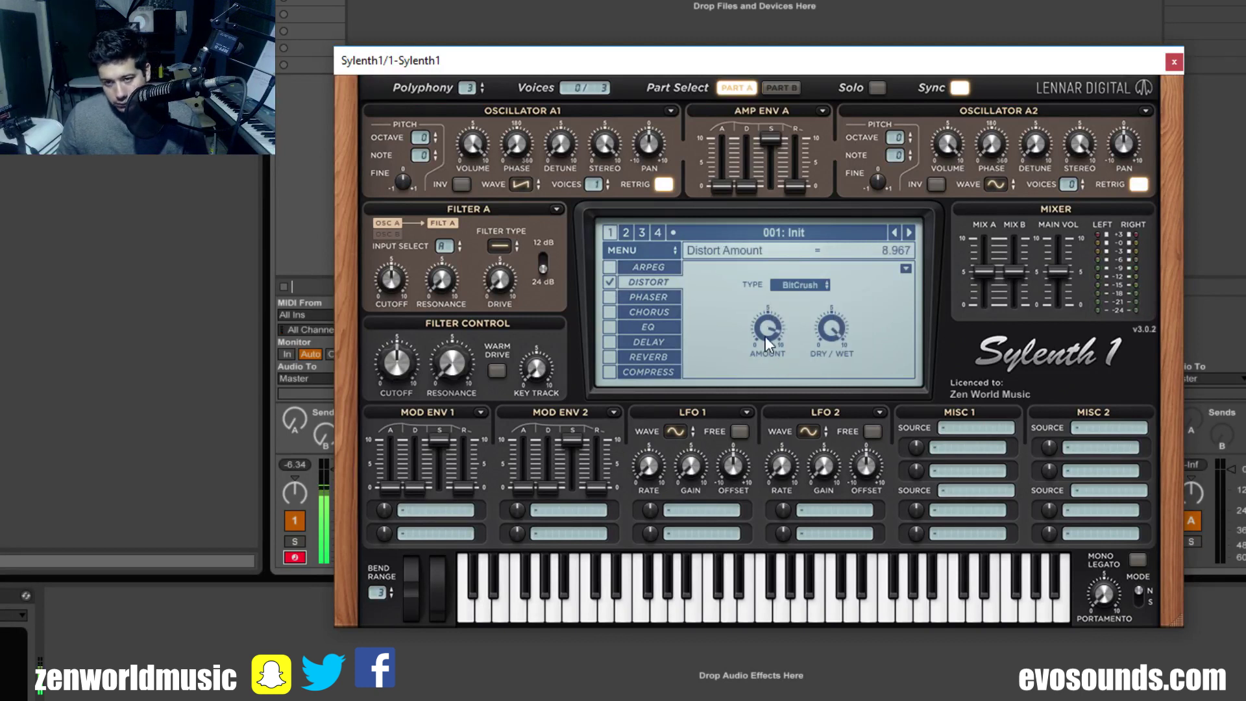
Set the distortion type to Decimate and adjust its Amount to about 3.33
left_click(808, 285)
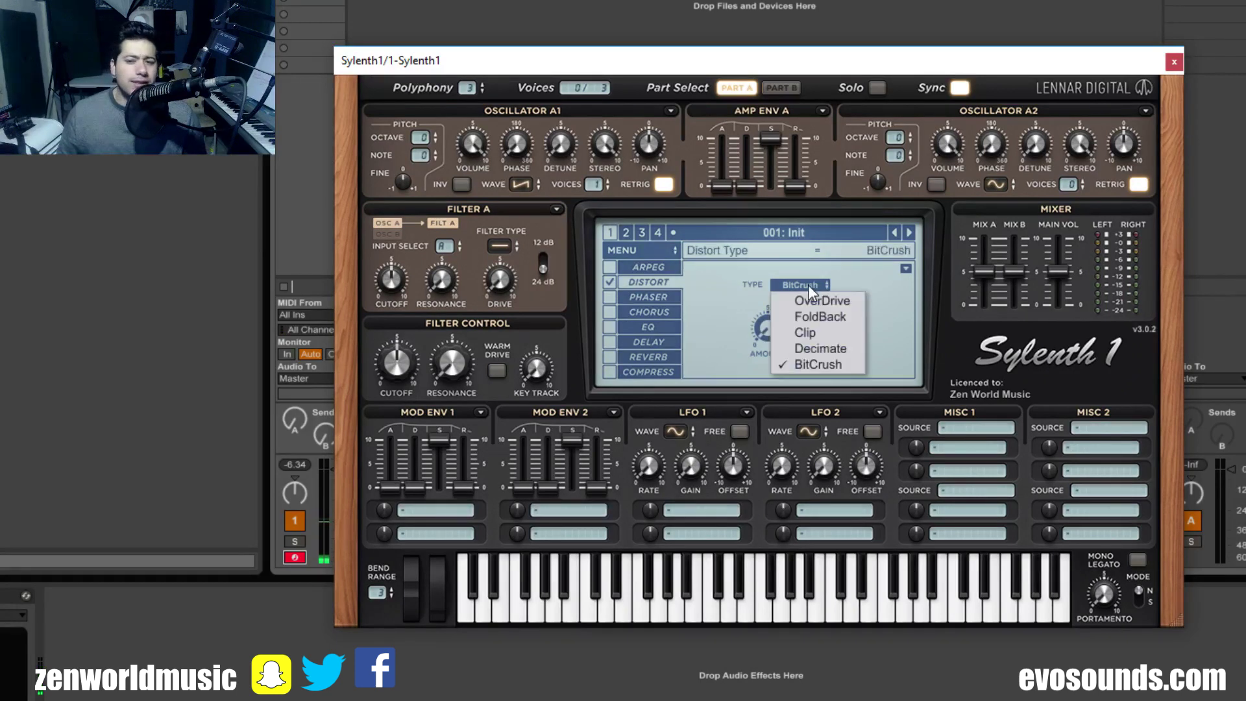
left_click(843, 345)
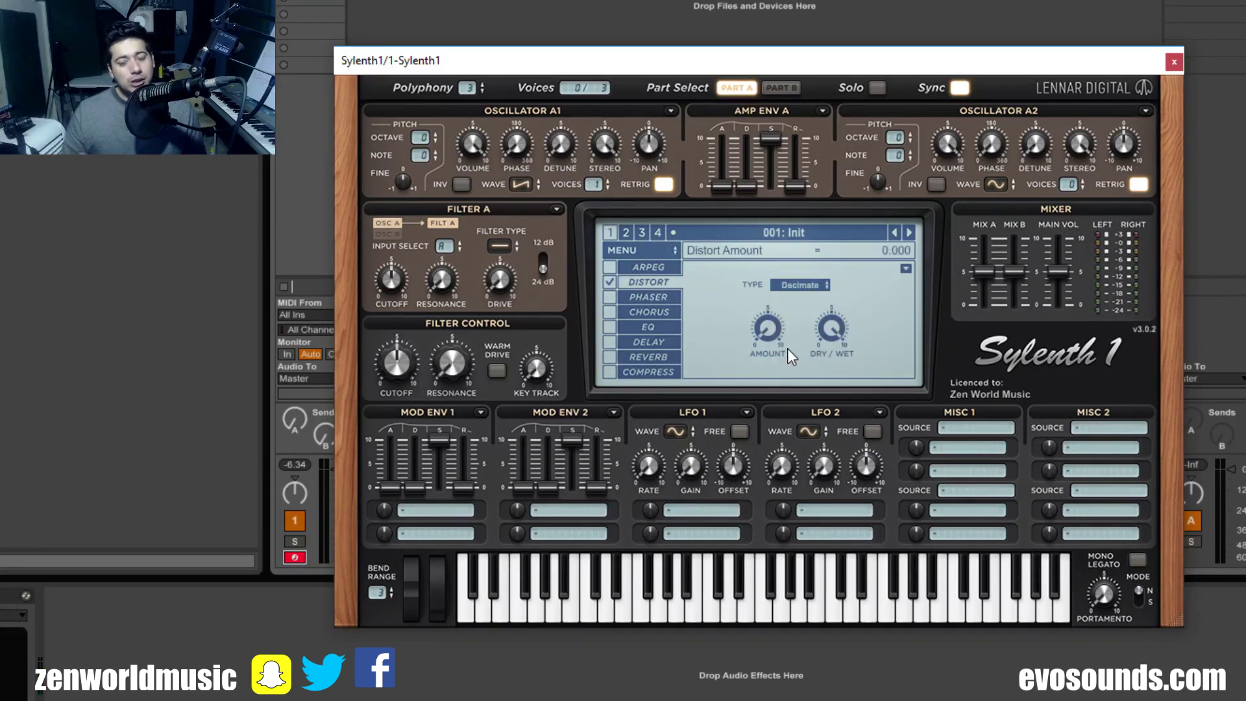
left_click_drag(788, 340, 880, 248)
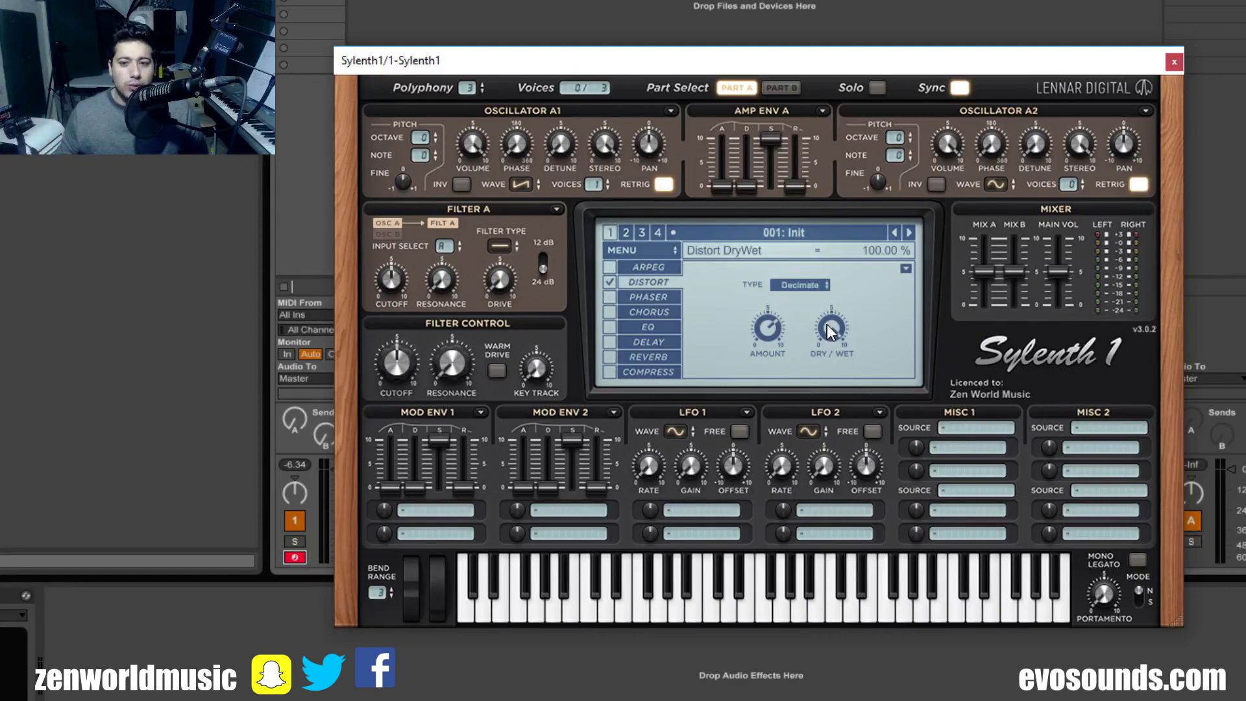
mouse_move(766, 327)
left_click_drag(754, 330, 733, 351)
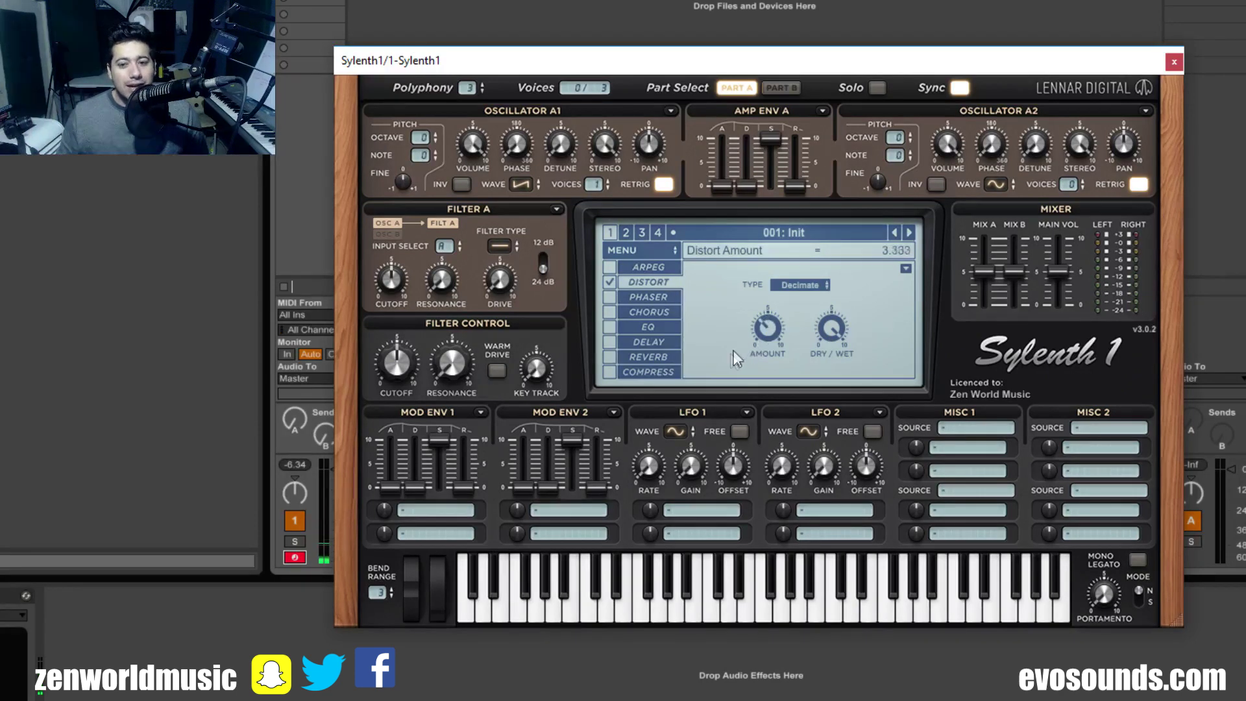
Set filter A to low-pass, and route Mod Env 1 to Cutoff A and B with a slightly longer decay
left_click(493, 244)
left_click(486, 283)
left_click(401, 510)
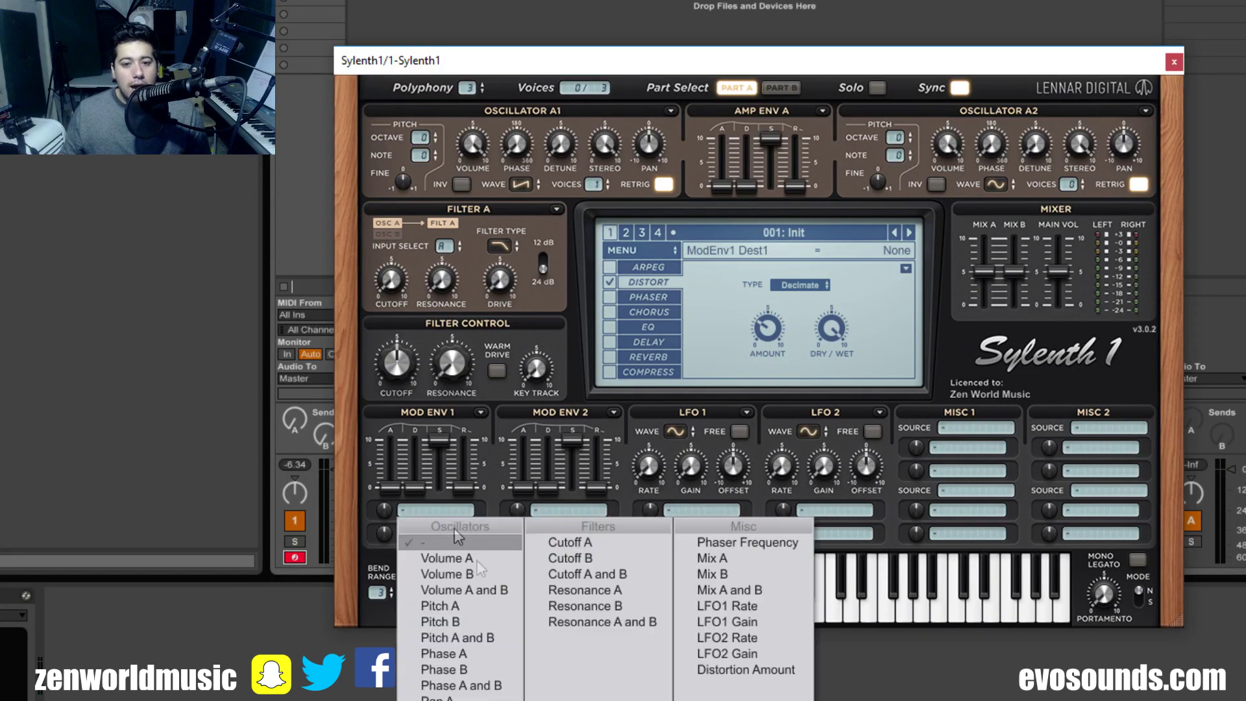
left_click(571, 581)
left_click_drag(415, 486, 400, 509)
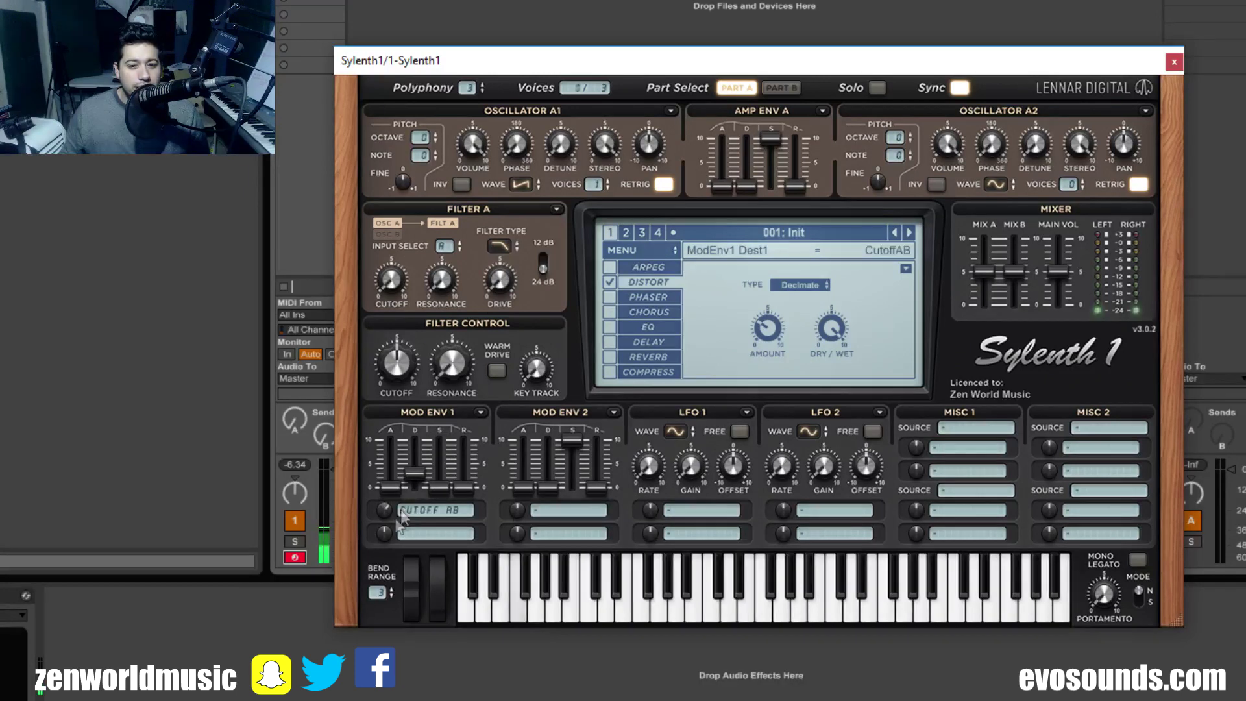
Adjust the Decimate distortion's Amount and switch the distortion off
mouse_move(767, 328)
left_mouse_down()
mouse_move(767, 311)
mouse_move(763, 348)
left_mouse_up()
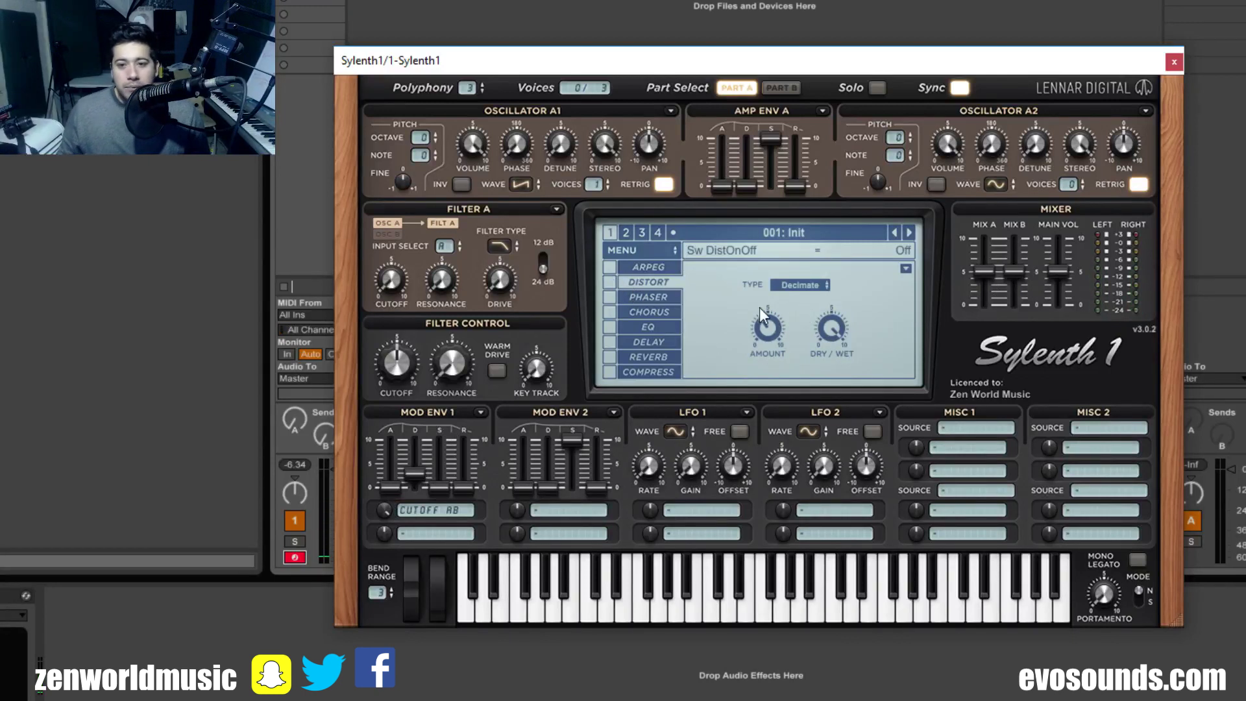
Audition the Decimate distortion while adjusting filter A's resonance to about 6.03 and its cutoff, leaving the distortion off
left_click(608, 282)
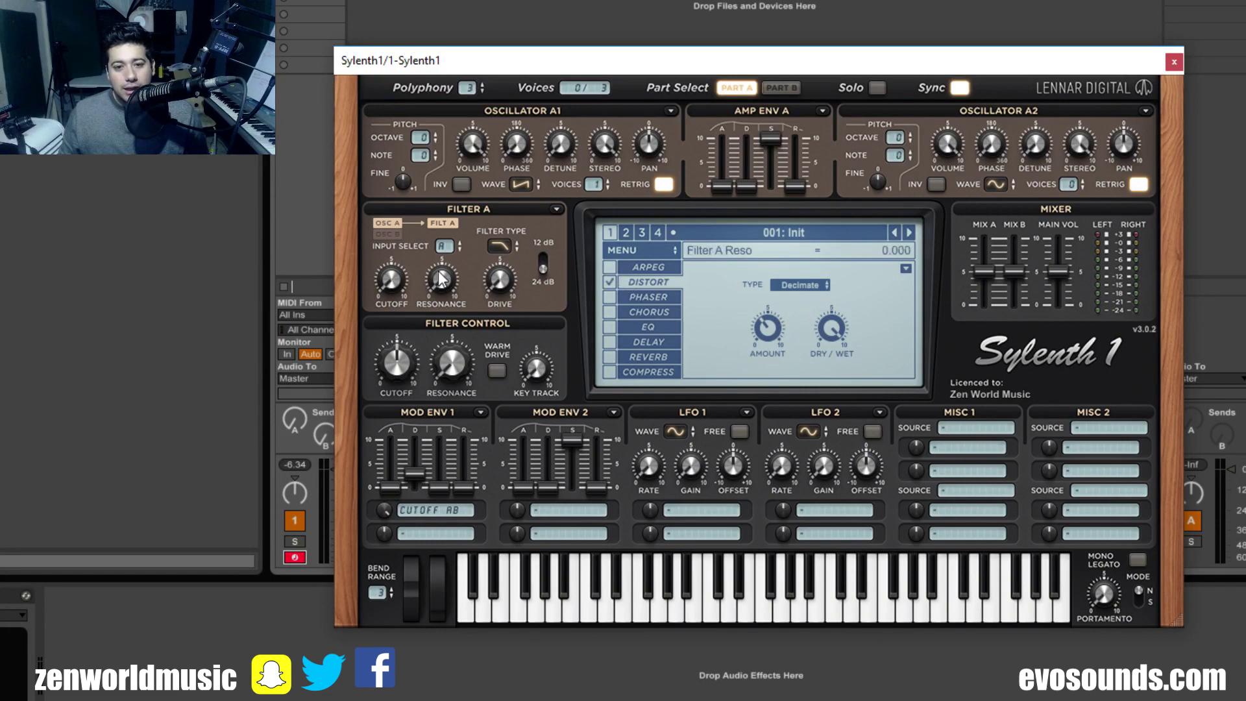
left_click_drag(396, 272, 418, 283)
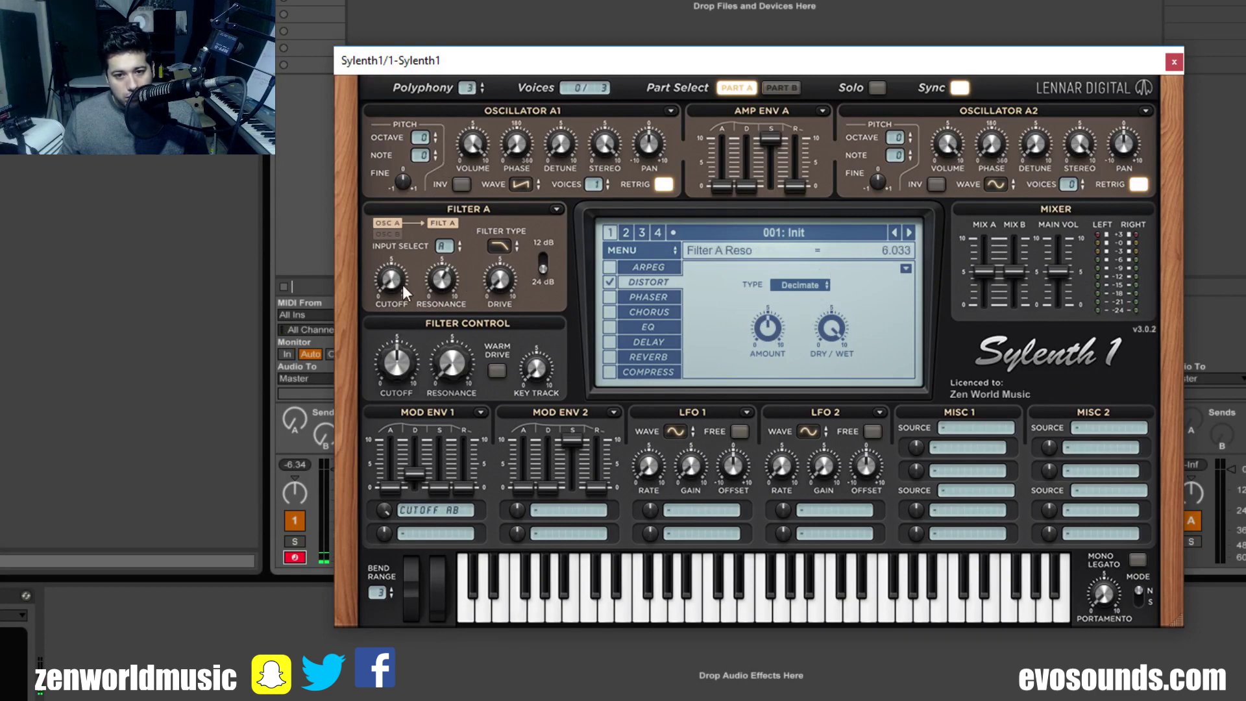
left_click_drag(422, 239, 347, 214)
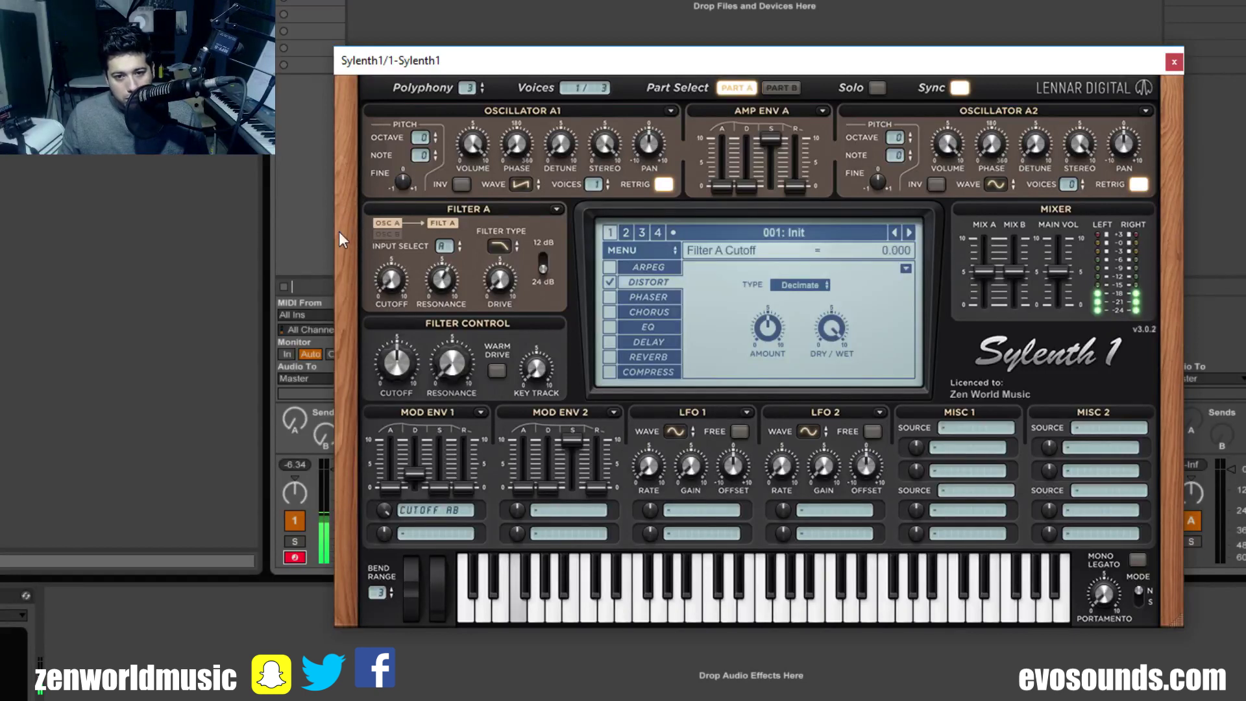
left_click(610, 282)
Clear Mod Env 1's Cutoff A and B destination, and switch on the phaser with its settings displayed
left_click(629, 293)
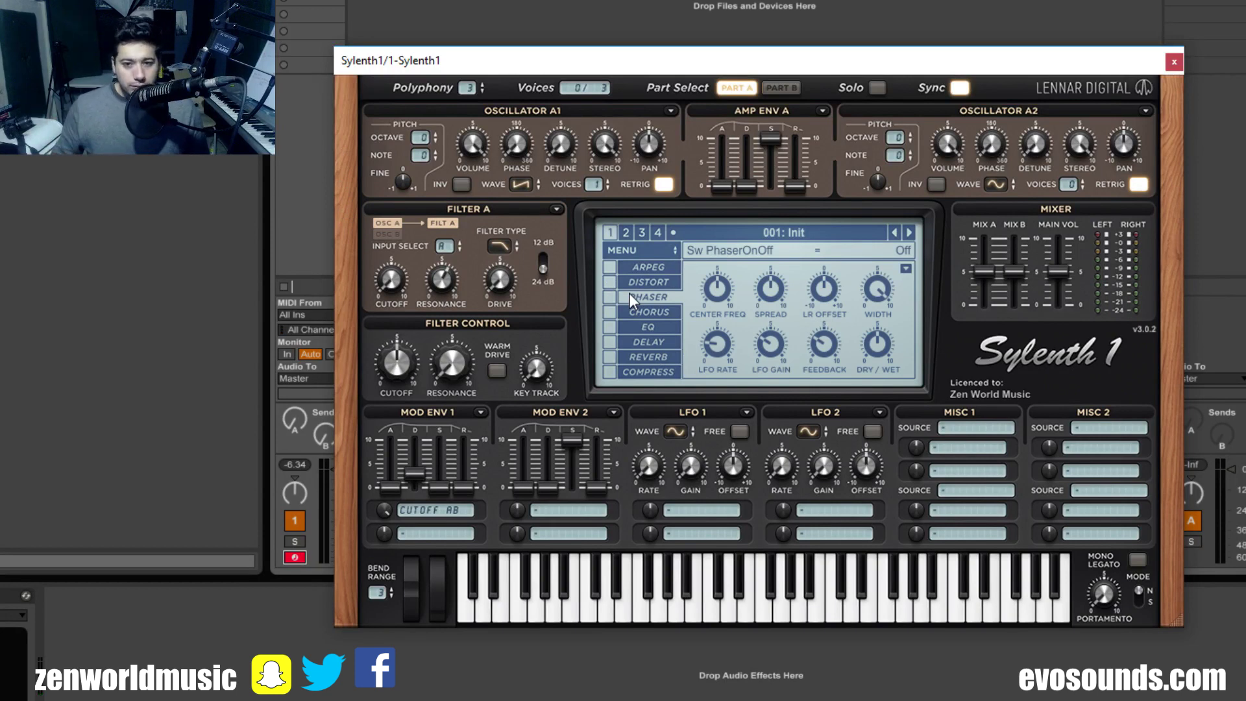
left_click(419, 510)
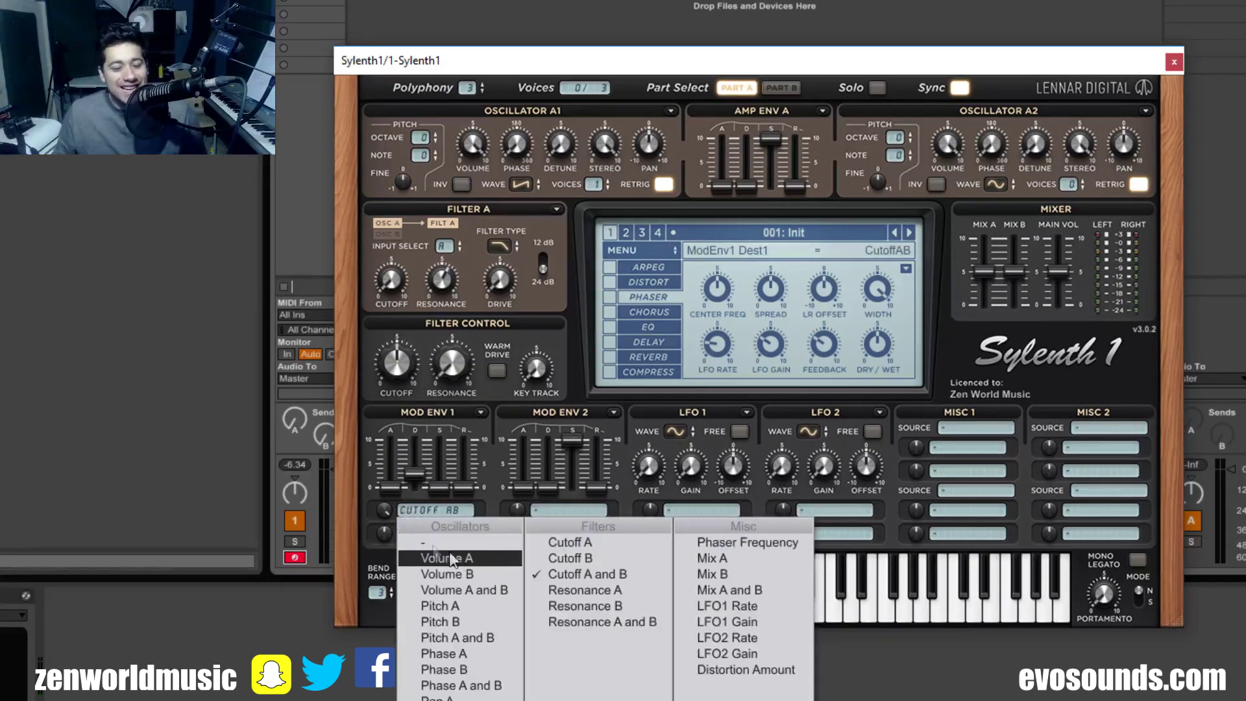
left_click(422, 543)
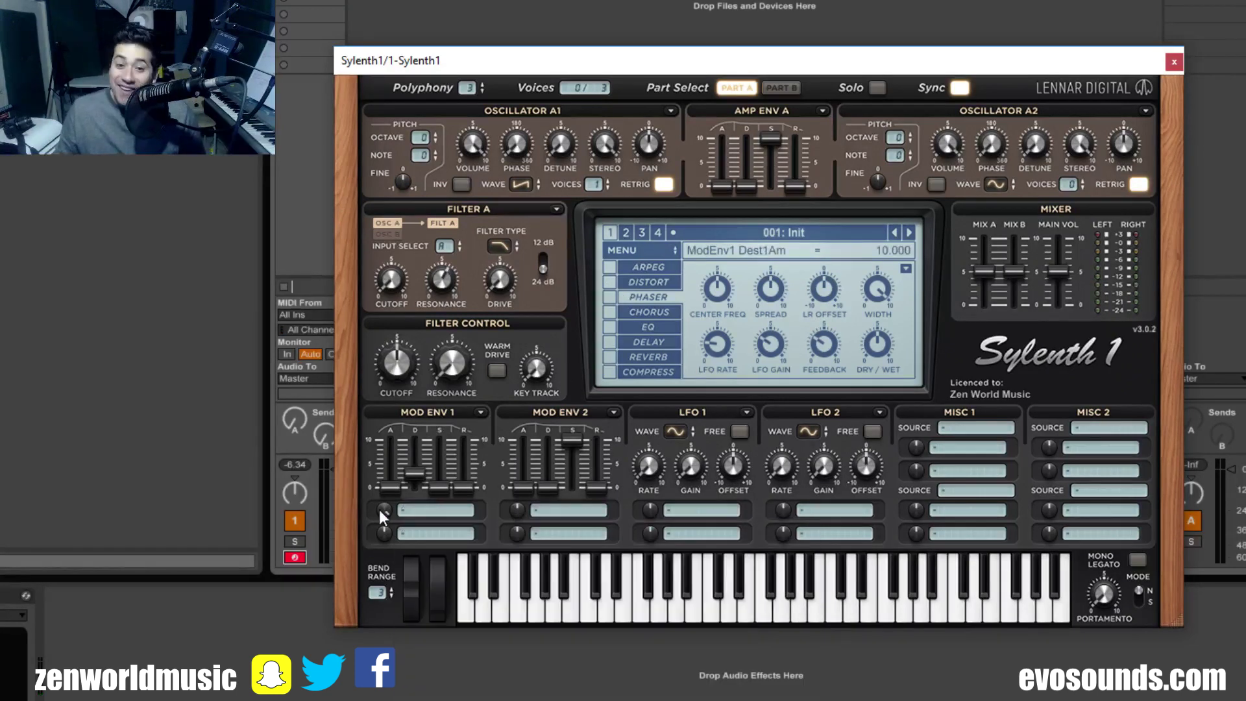
left_click(610, 296)
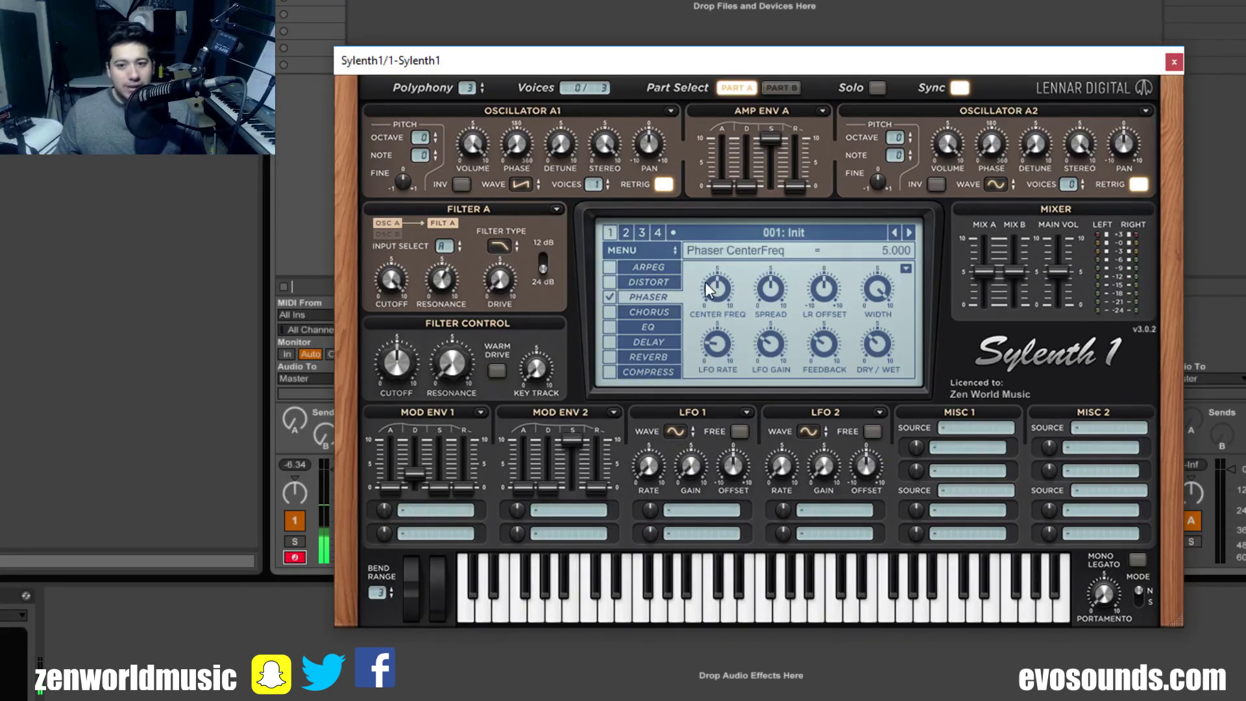
Adjust the phaser's Center Freq and LFO Rate, and raise its LFO Gain to about 9.23
left_click_drag(705, 282, 772, 379)
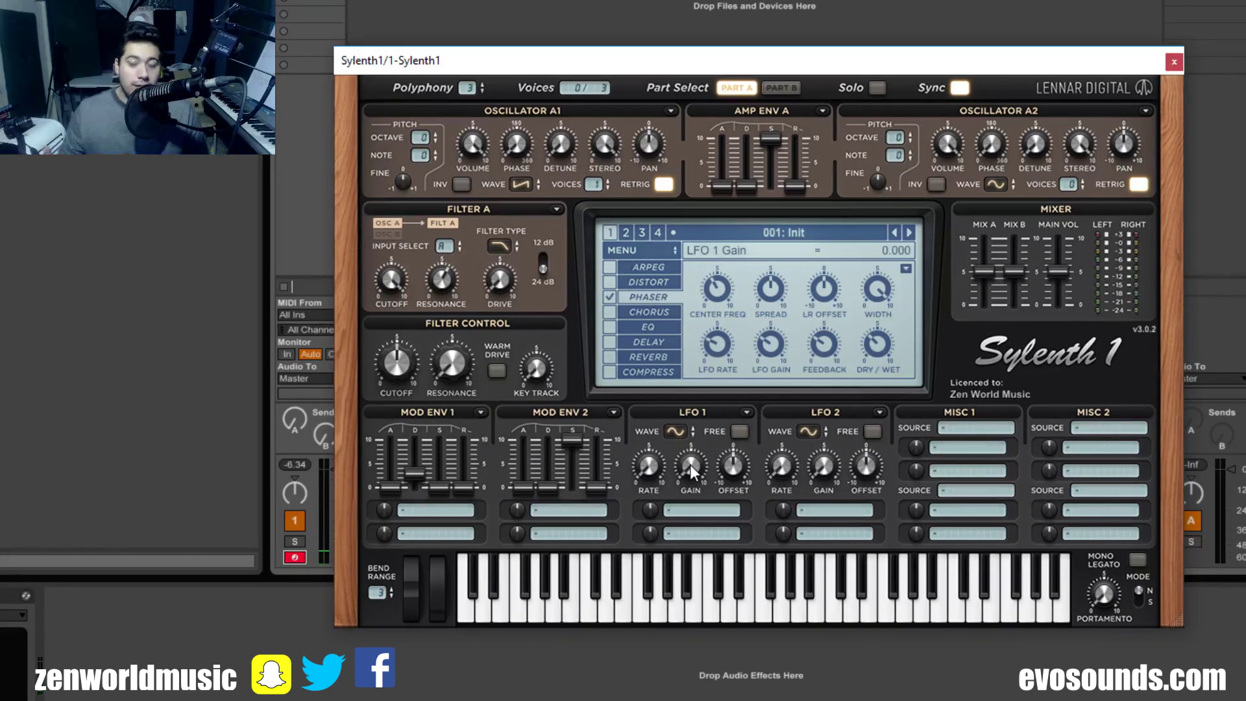
left_click_drag(770, 344, 863, 309)
left_click_drag(715, 349, 768, 300)
left_click_drag(771, 344, 813, 380)
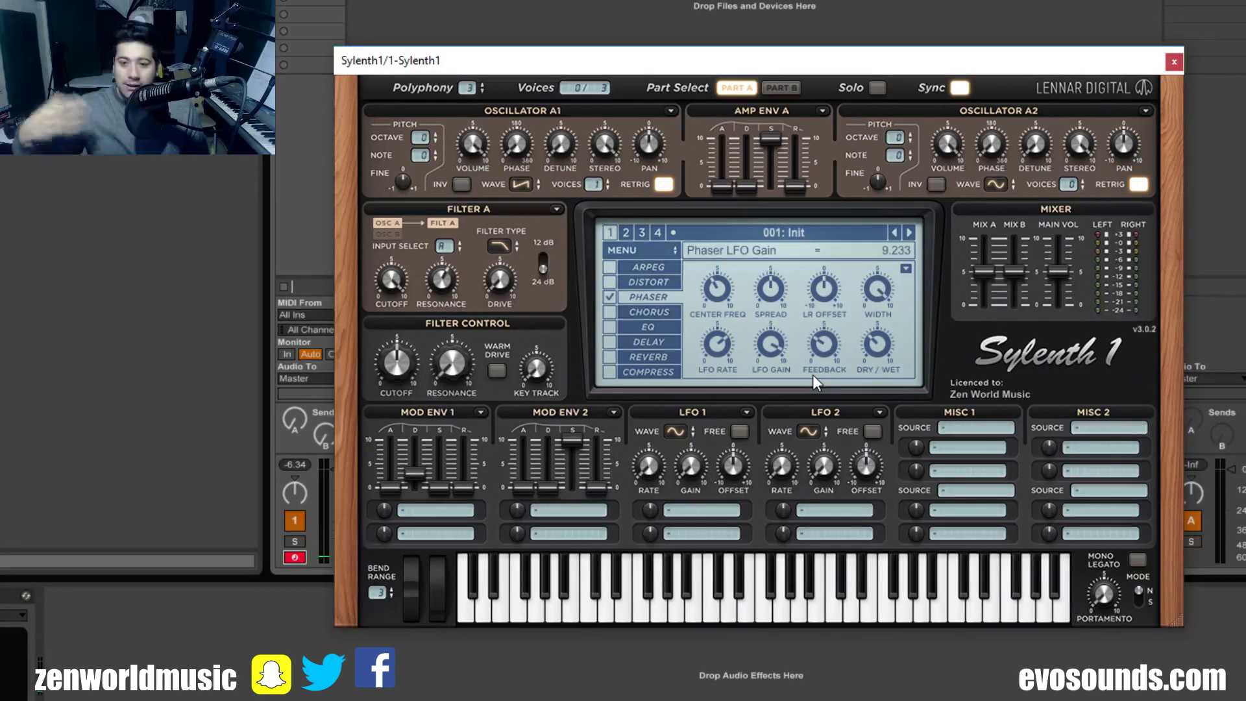
Experiment with the phaser's Feedback and LR Offset, set its LFO Rate to 1/64D and lower its LFO Gain
left_click_drag(824, 345, 905, 297)
left_click(775, 342)
mouse_move(719, 344)
left_mouse_down()
mouse_move(799, 298)
mouse_move(754, 371)
mouse_move(727, 496)
mouse_move(723, 362)
left_mouse_up()
left_click(823, 283)
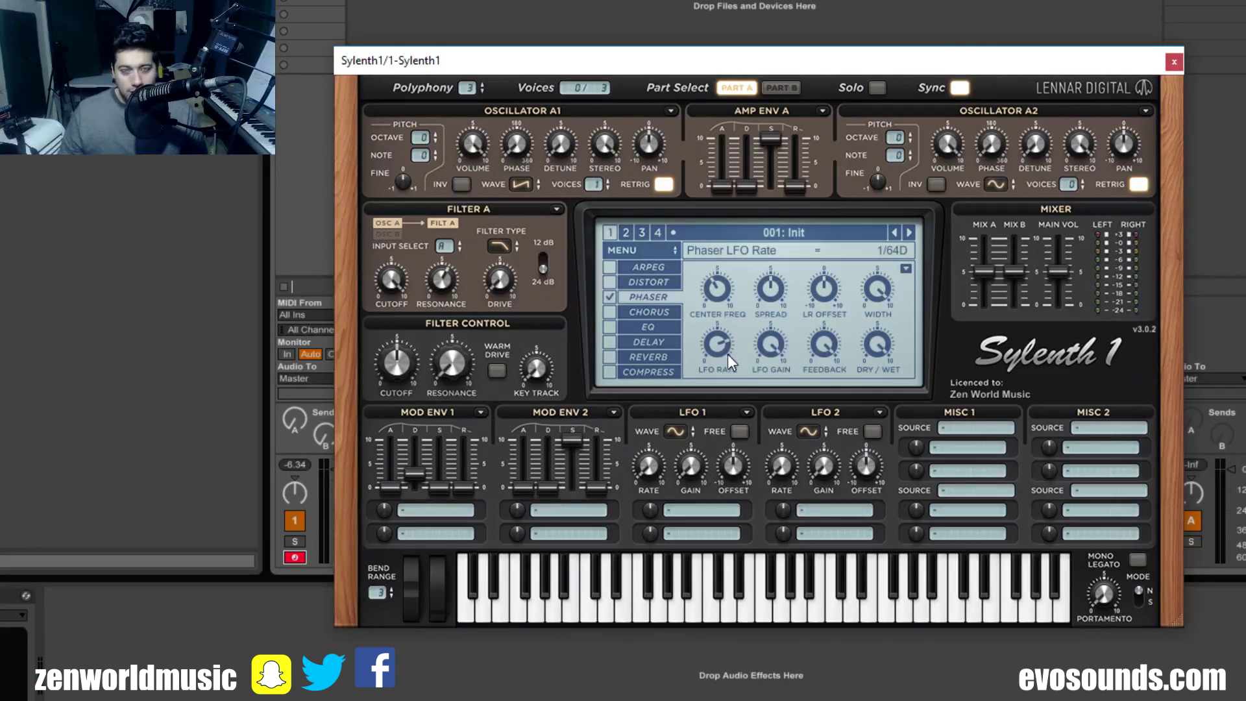
left_click_drag(770, 350, 760, 422)
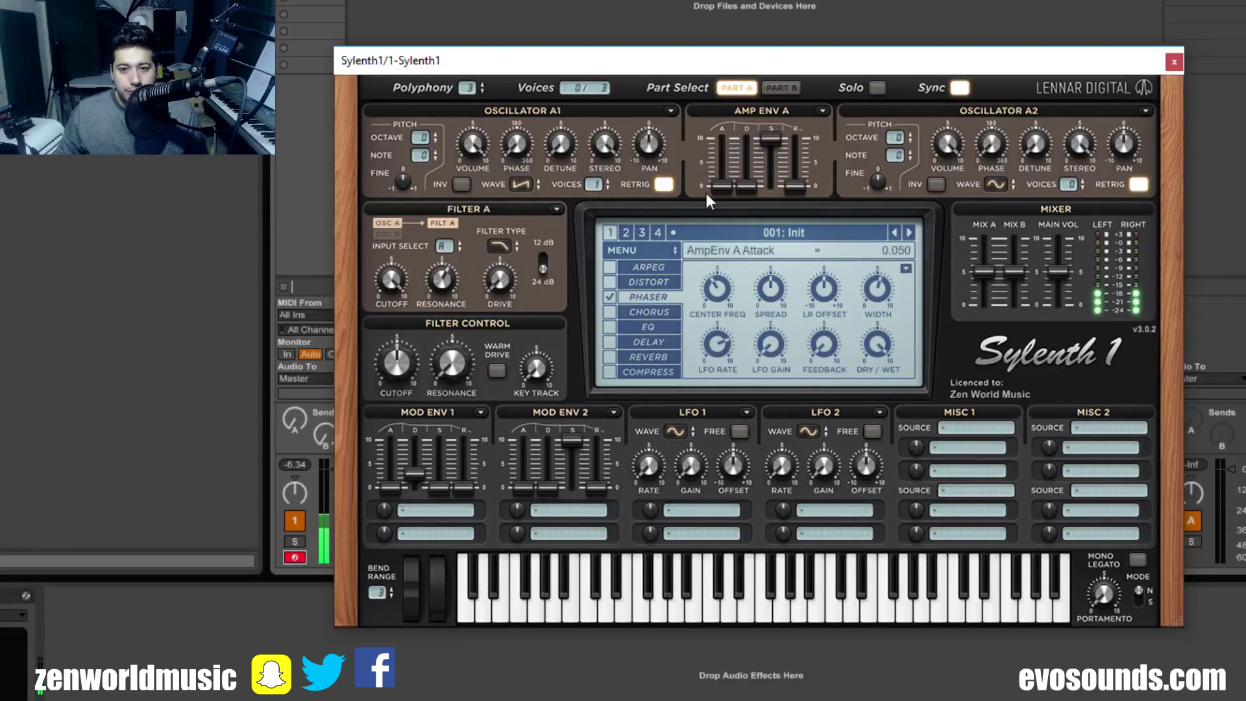
Set oscillator A1 to 8 voices with retrigger off, and audition the phaser's LR Offset and Spread
left_click(660, 185)
left_click_drag(595, 186, 601, 176)
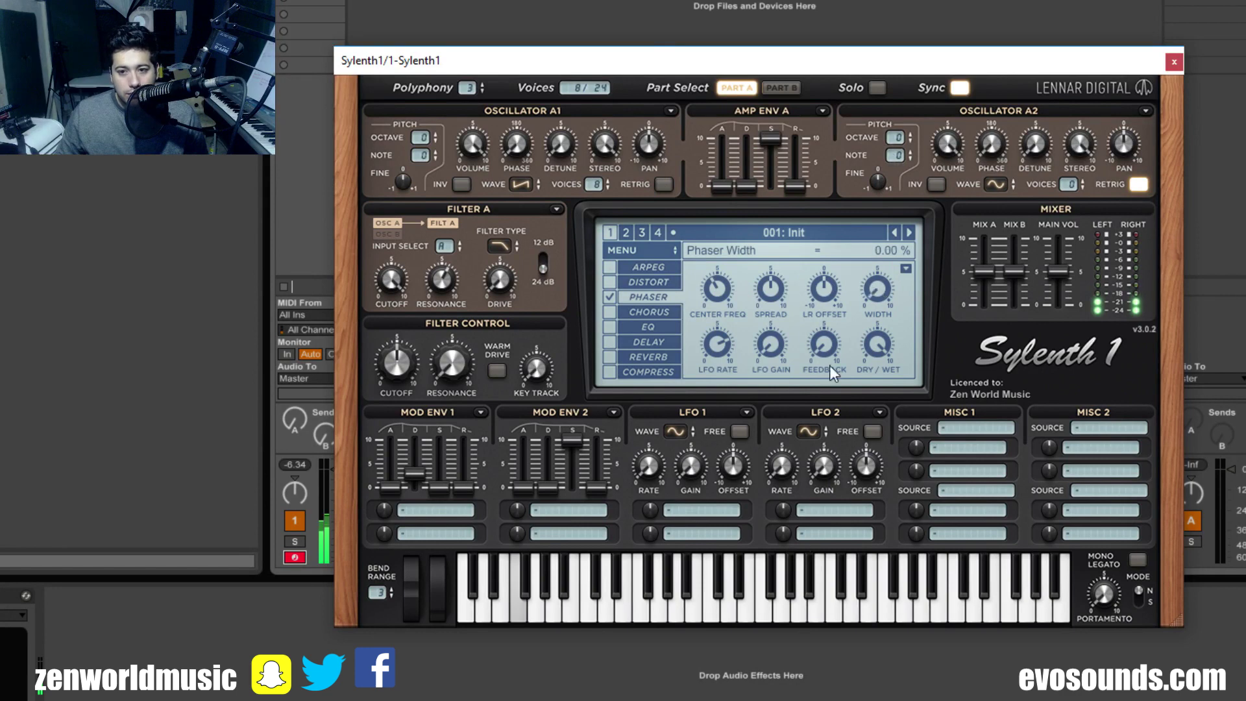
left_click_drag(826, 282, 772, 318)
left_click_drag(848, 225, 830, 340)
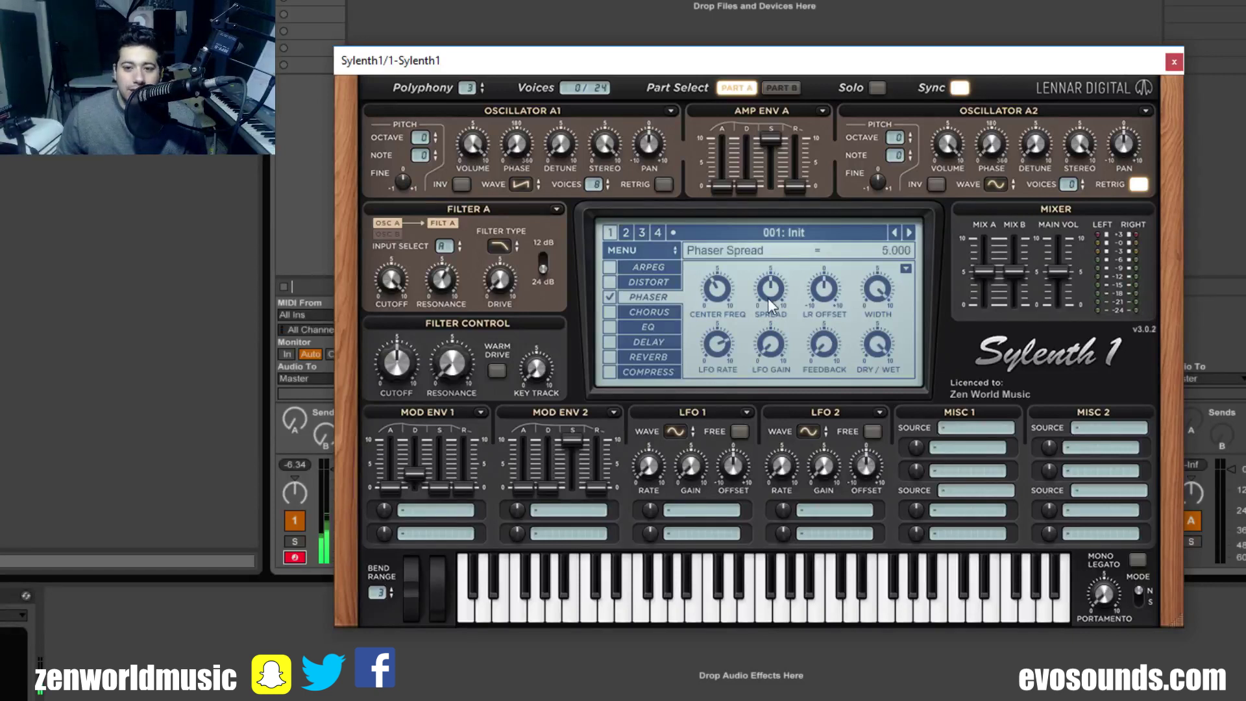
Raise the phaser's Spread, set its LR Offset to about 8.4 and adjust its LFO Rate
left_click_drag(768, 298, 863, 278)
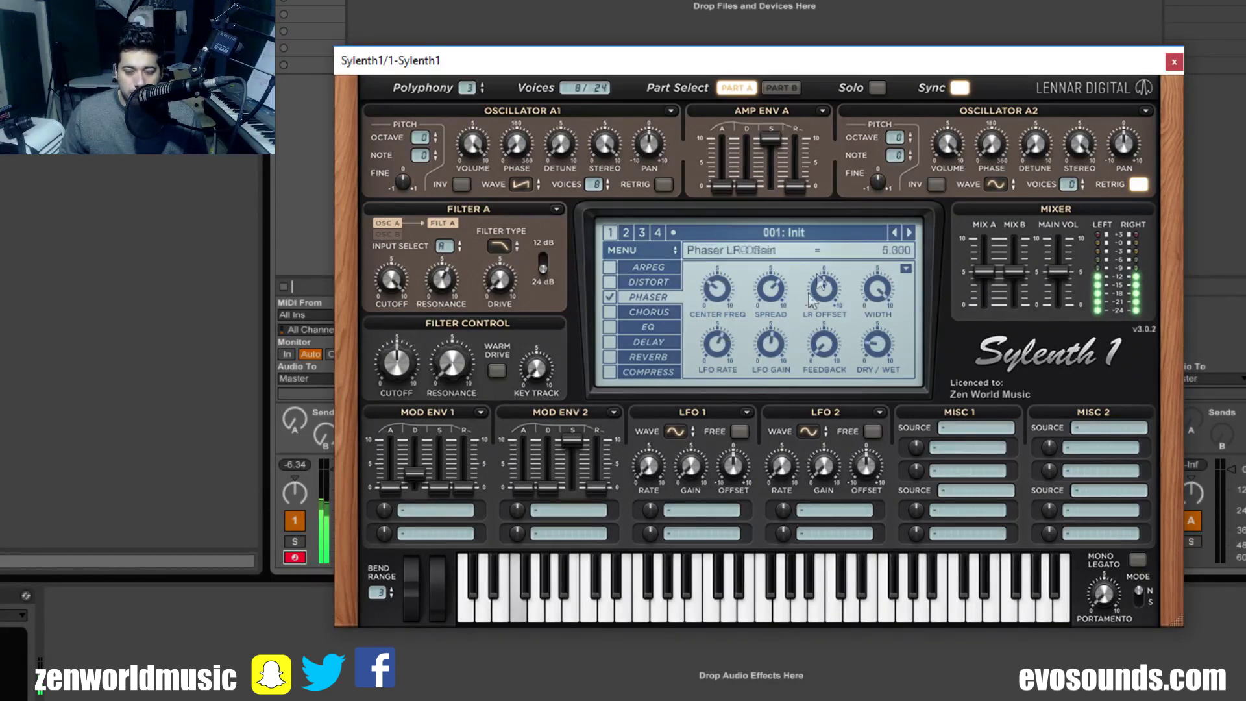
left_click_drag(712, 360, 714, 327)
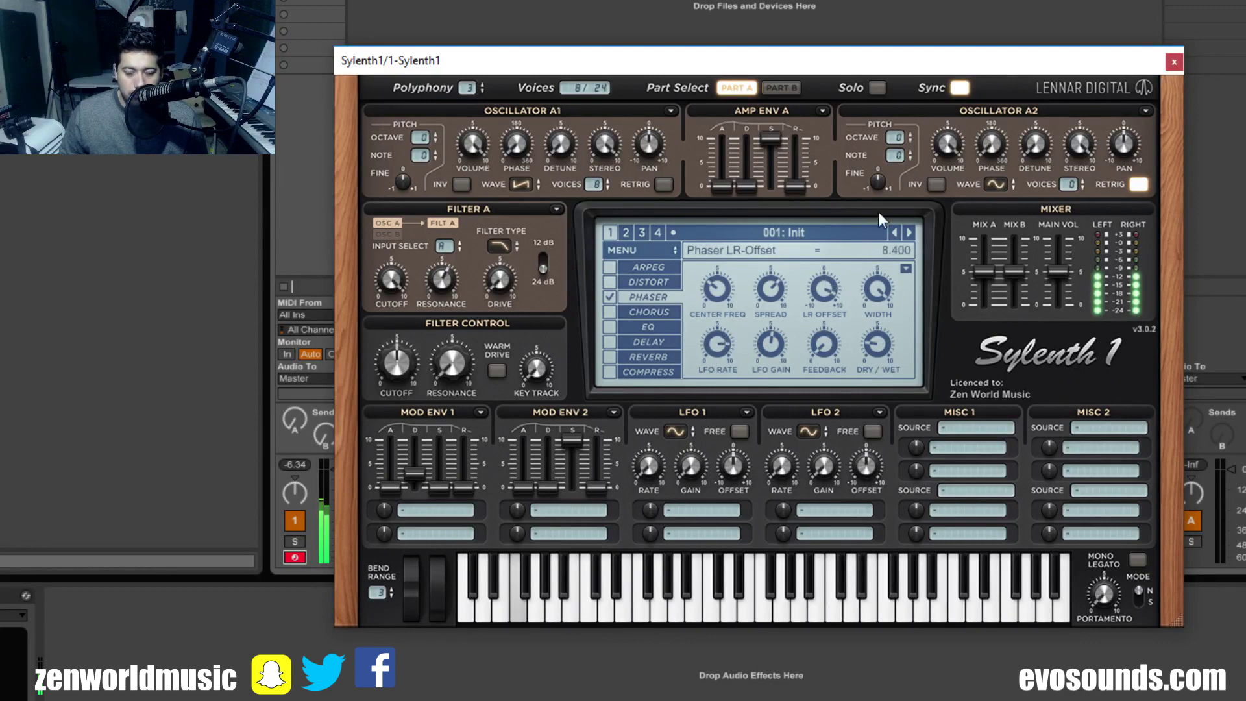
Replace the phaser with the chorus, using single mode and a Dry/Wet of 100%
left_click(609, 298)
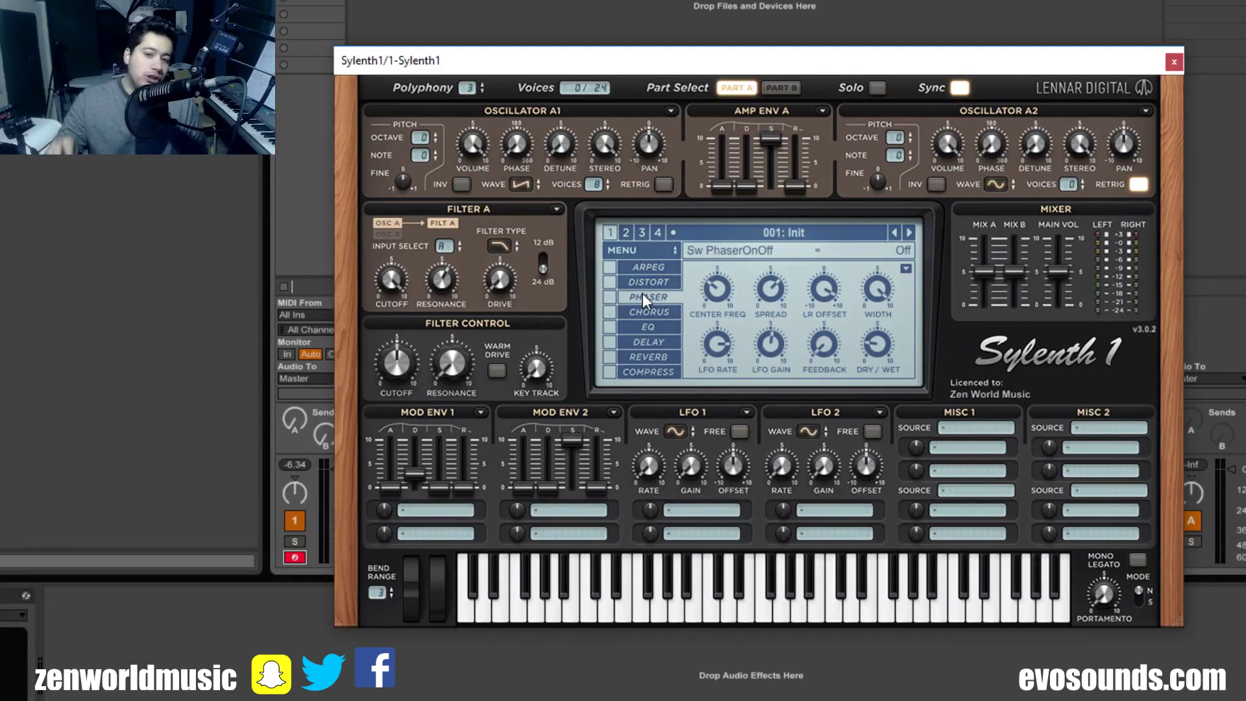
left_click(646, 312)
left_click(608, 312)
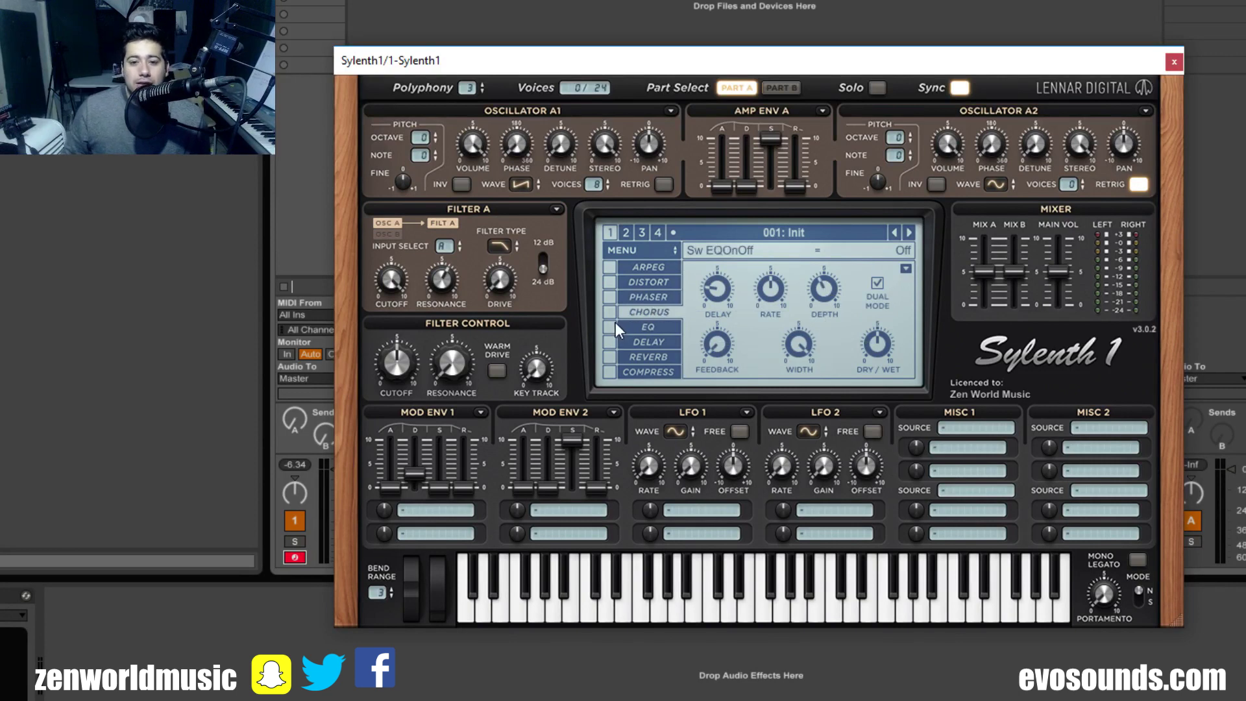
left_click_drag(878, 343, 860, 373)
left_click(877, 283)
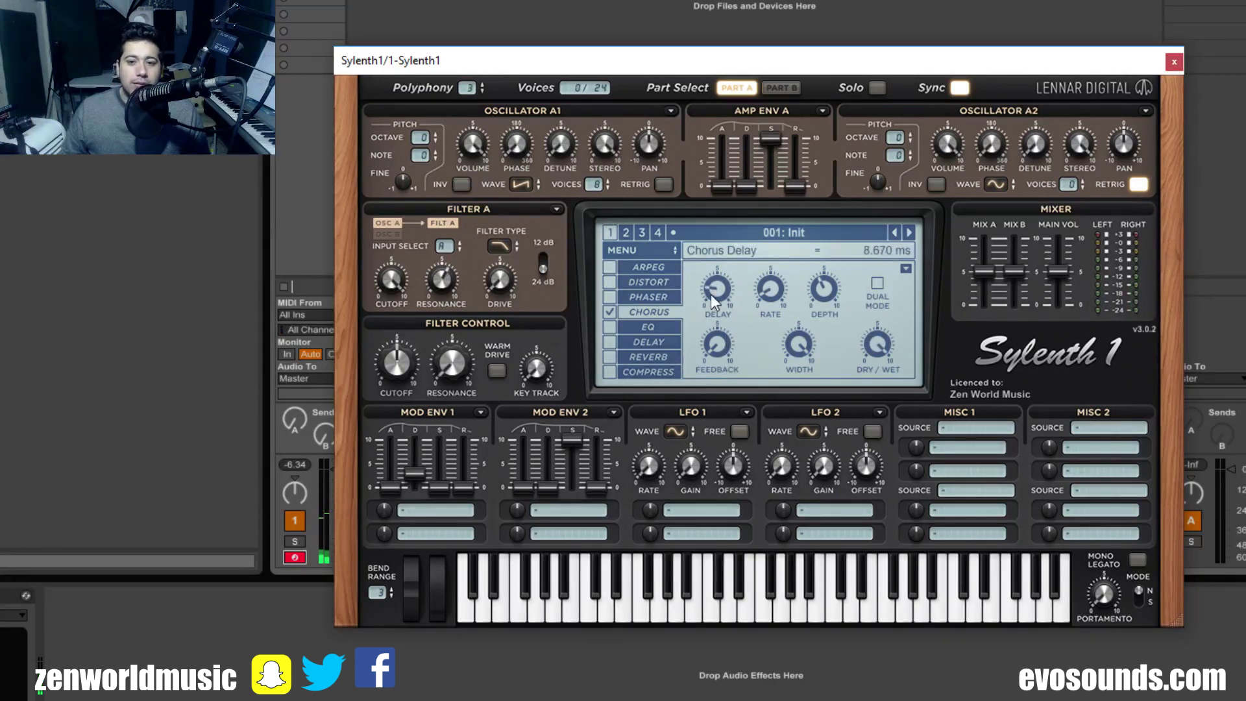
Adjust the chorus Delay and Rate, and raise its Depth to about 85%
left_click_drag(716, 294, 689, 312)
left_click_drag(770, 288, 843, 229)
left_click_drag(905, 204, 782, 331)
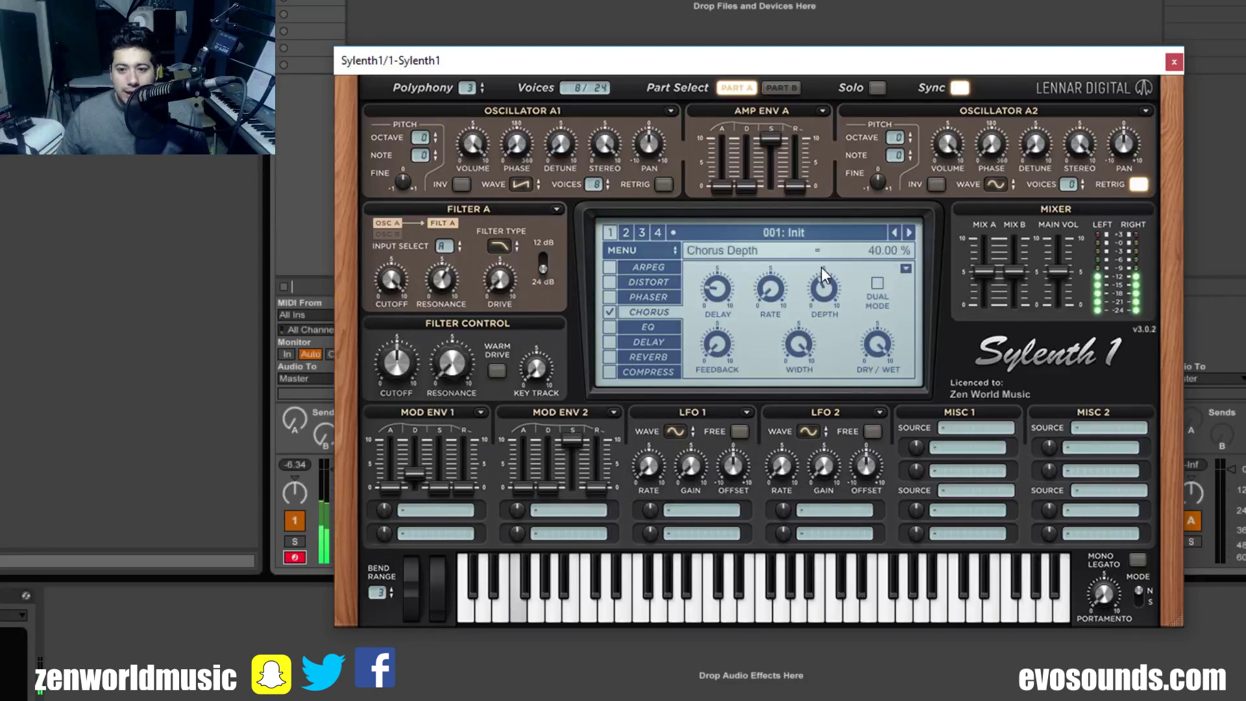
left_click_drag(871, 254, 837, 263)
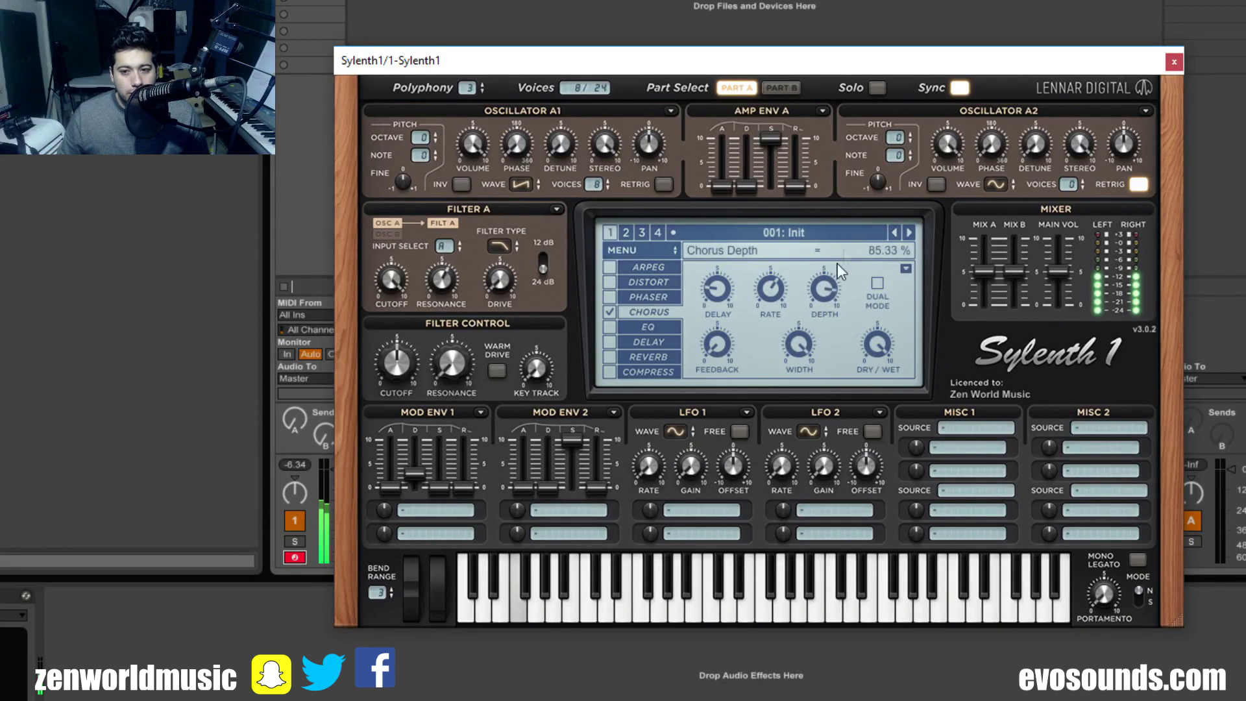
Lower the chorus Rate to about 0.027 Hz and bring its Depth down
left_click_drag(776, 289, 781, 375)
left_click_drag(823, 289, 804, 558)
left_click_drag(826, 303, 826, 302)
Try higher chorus Feedback and Depth, return the Feedback to 0%, and turn on Dual Mode
left_click_drag(715, 363, 823, 195)
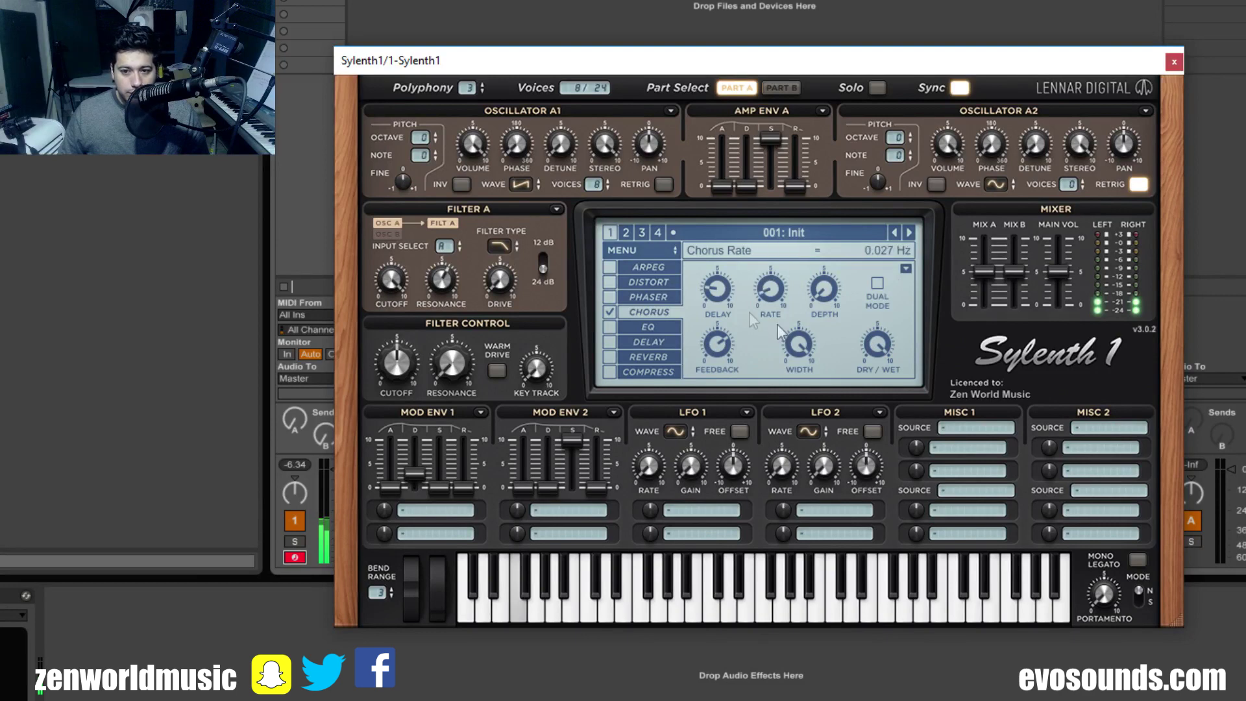
left_click_drag(819, 294, 873, 191)
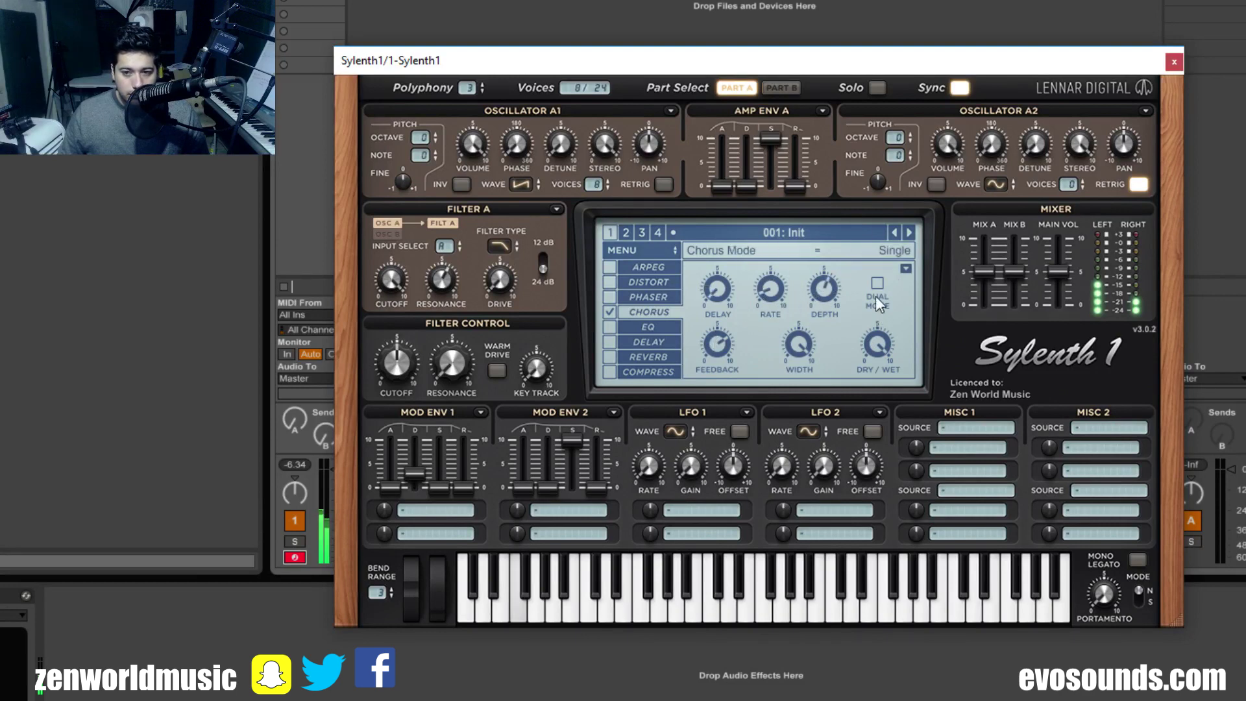
mouse_move(722, 359)
left_mouse_down()
mouse_move(734, 318)
mouse_move(737, 357)
left_mouse_up()
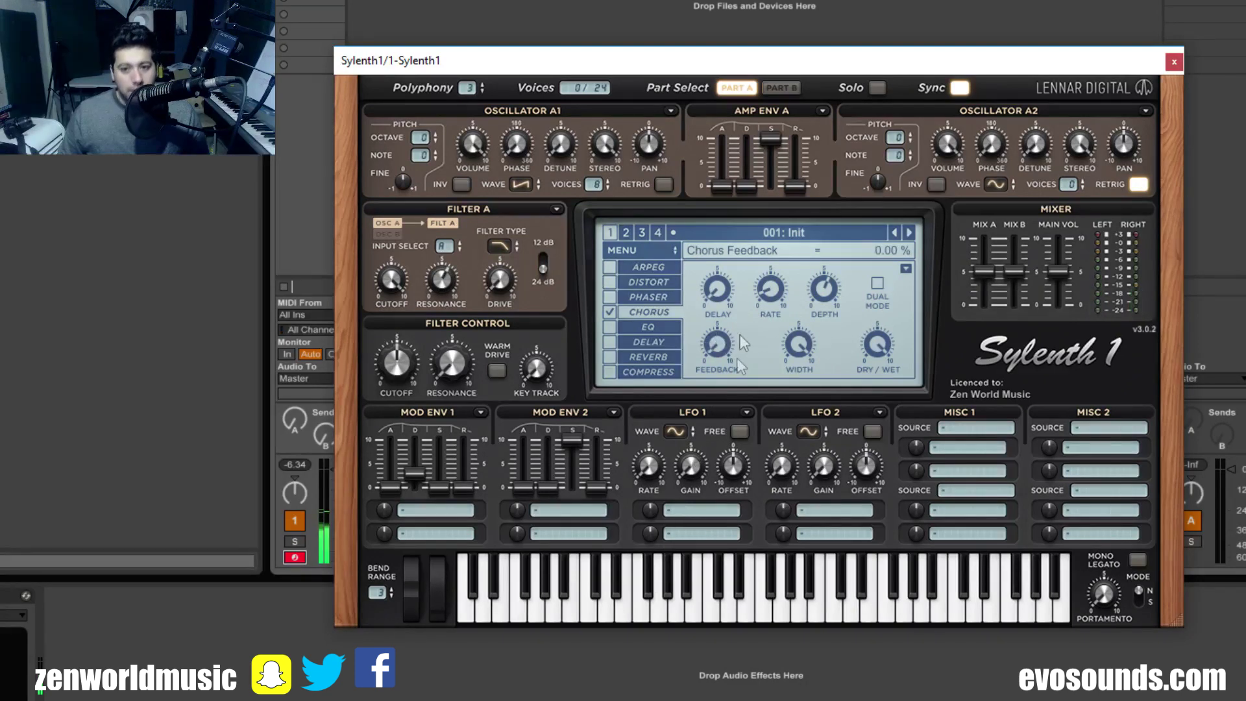
left_click(878, 289)
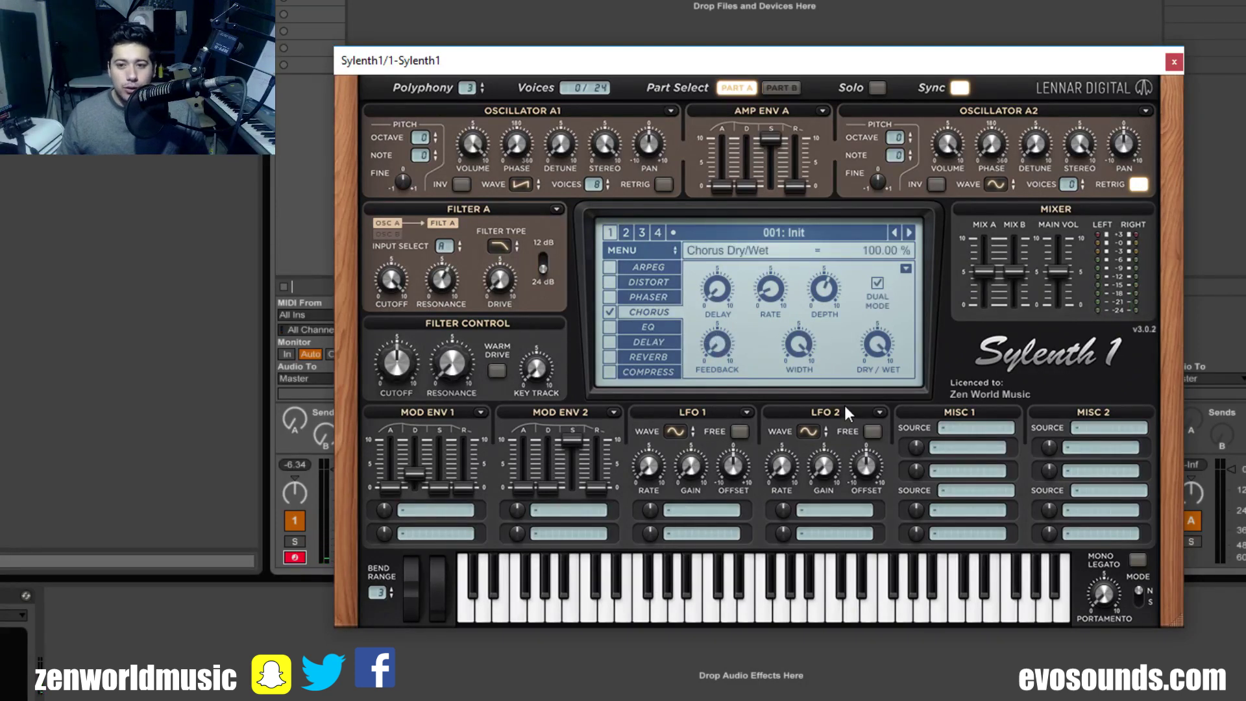
left_click_drag(738, 347, 799, 364)
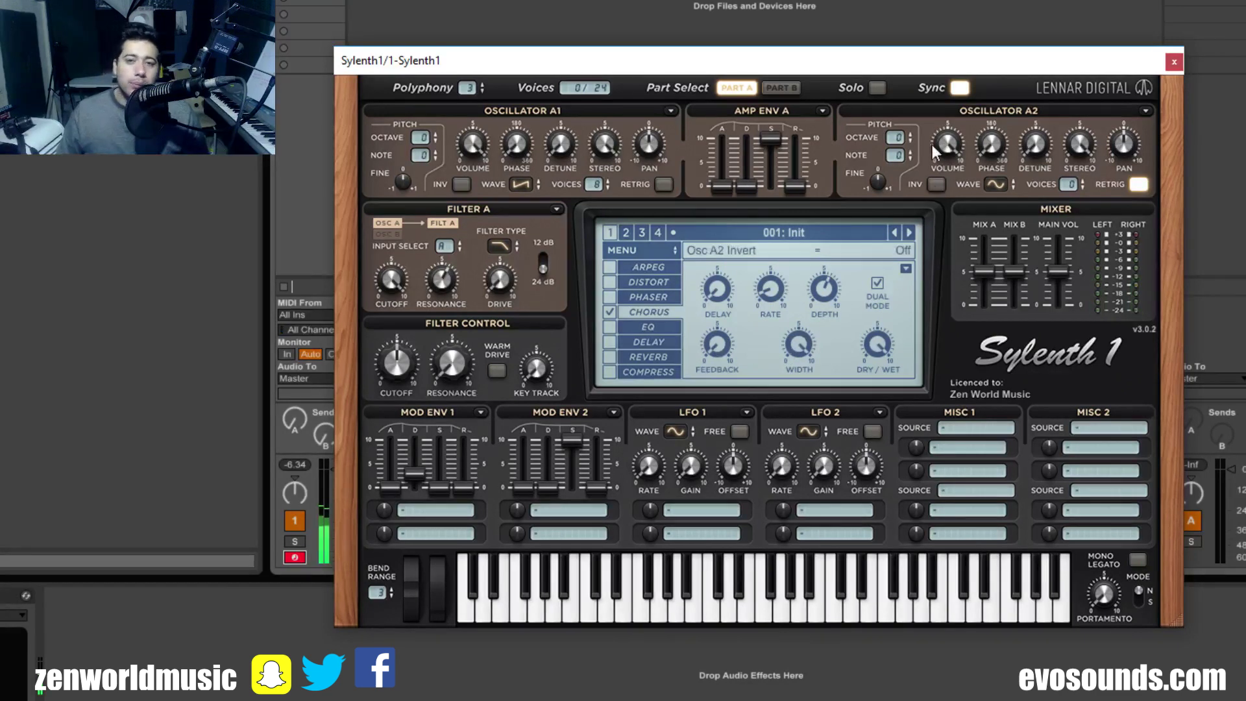
Replace the chorus with the EQ, and adjust its Bass, Bass Freq, Treble and Treble Freq in 1-Pole mode
left_click(609, 311)
left_click(609, 326)
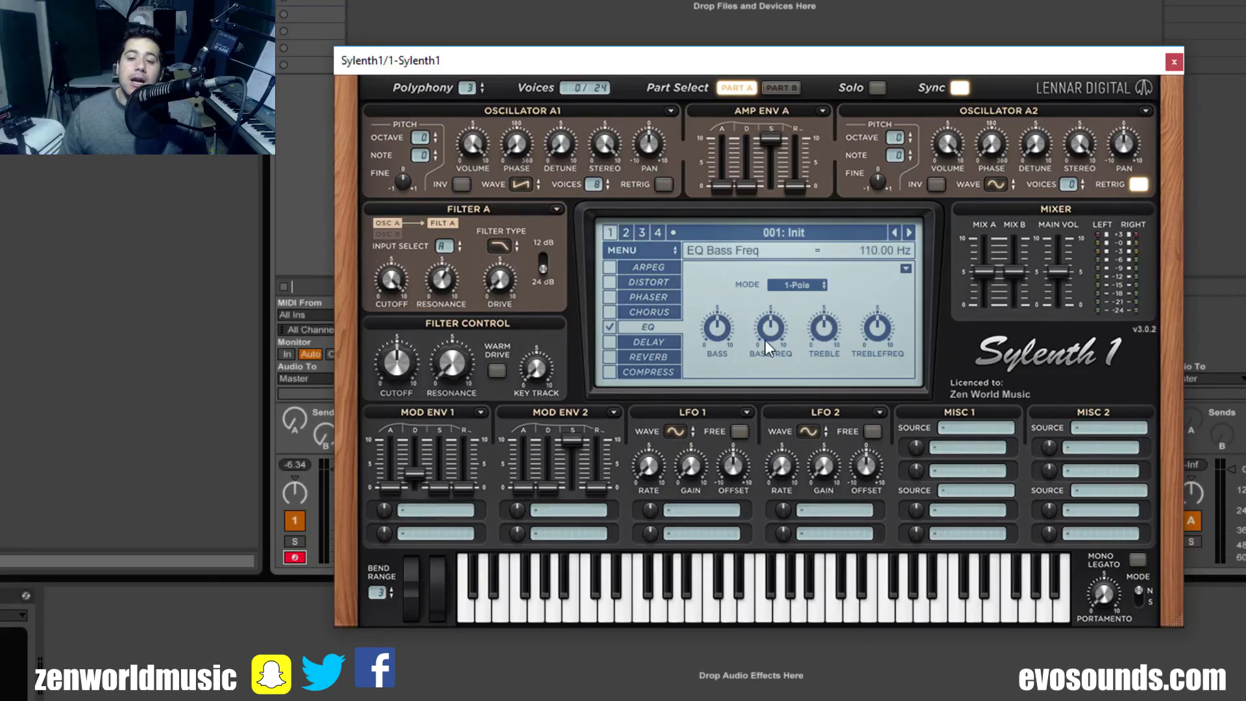
left_click_drag(765, 319, 764, 321)
left_click_drag(873, 331, 898, 321)
left_click_drag(822, 326, 809, 430)
left_click_drag(718, 328, 671, 485)
left_click_drag(770, 328, 739, 481)
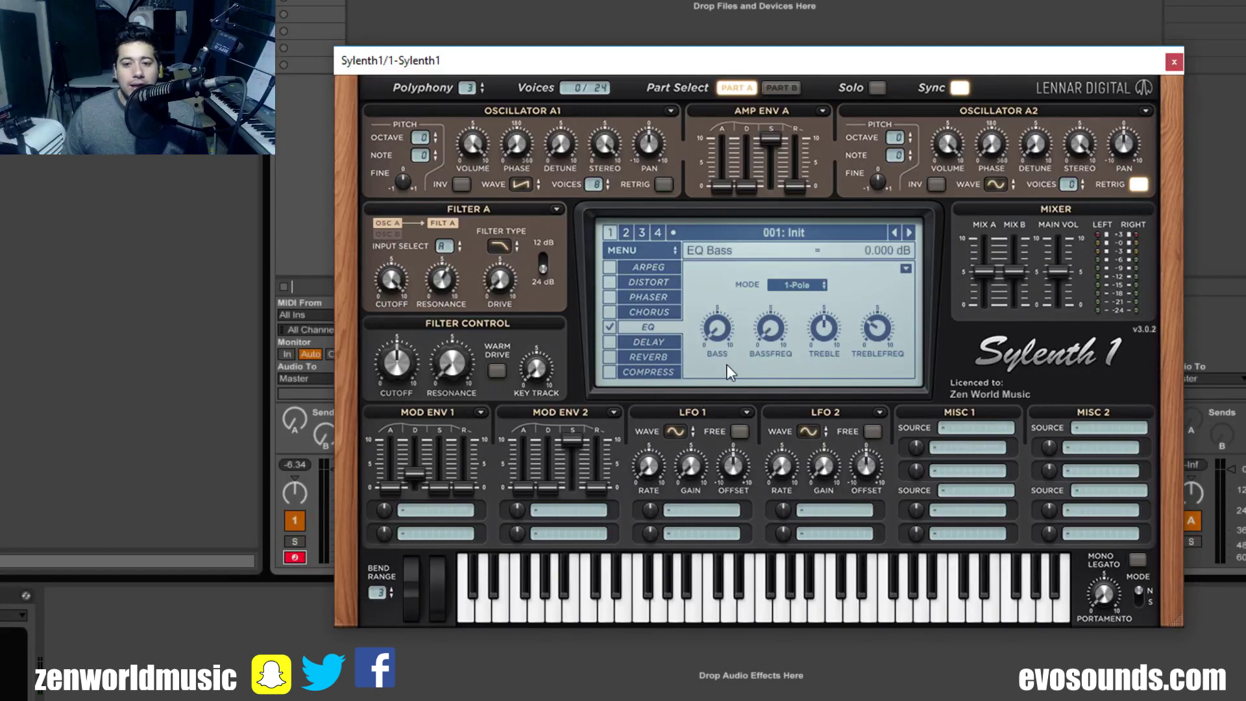
Set the EQ mode to 2-Pole, and raise its Bass to about 8 dB along with the Treble and both frequencies
left_click(808, 284)
left_click(805, 321)
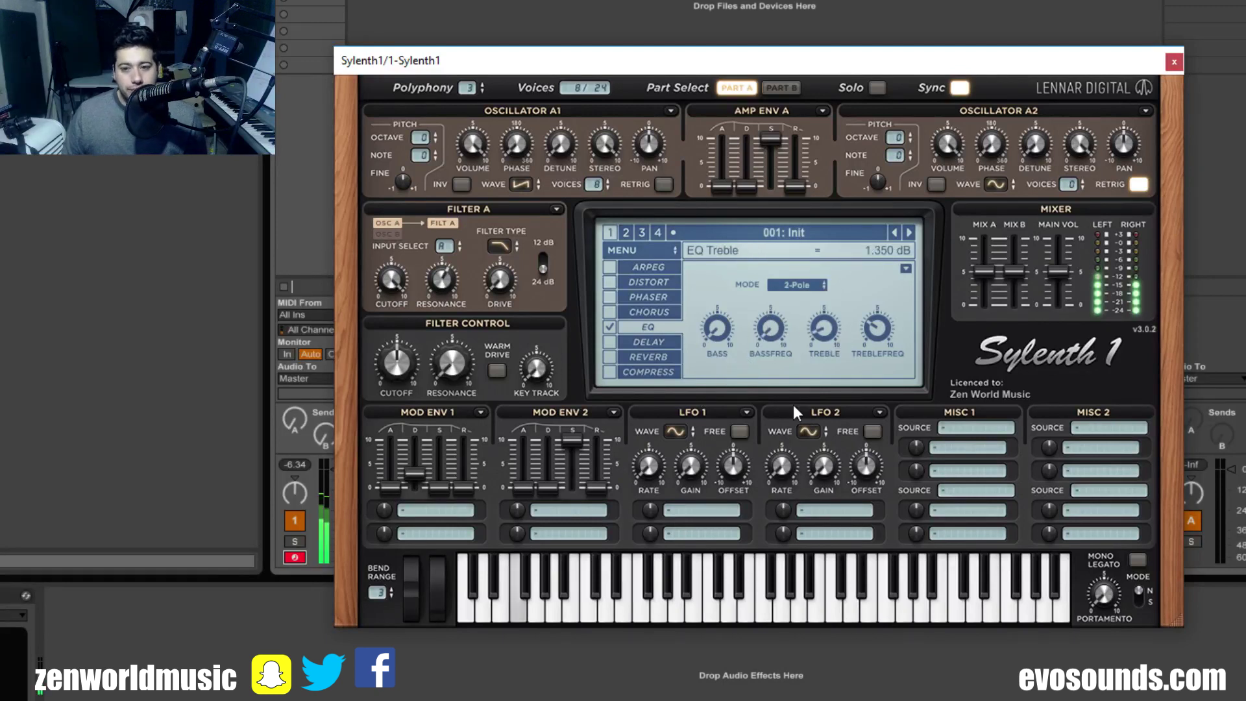
left_click_drag(763, 338, 742, 211)
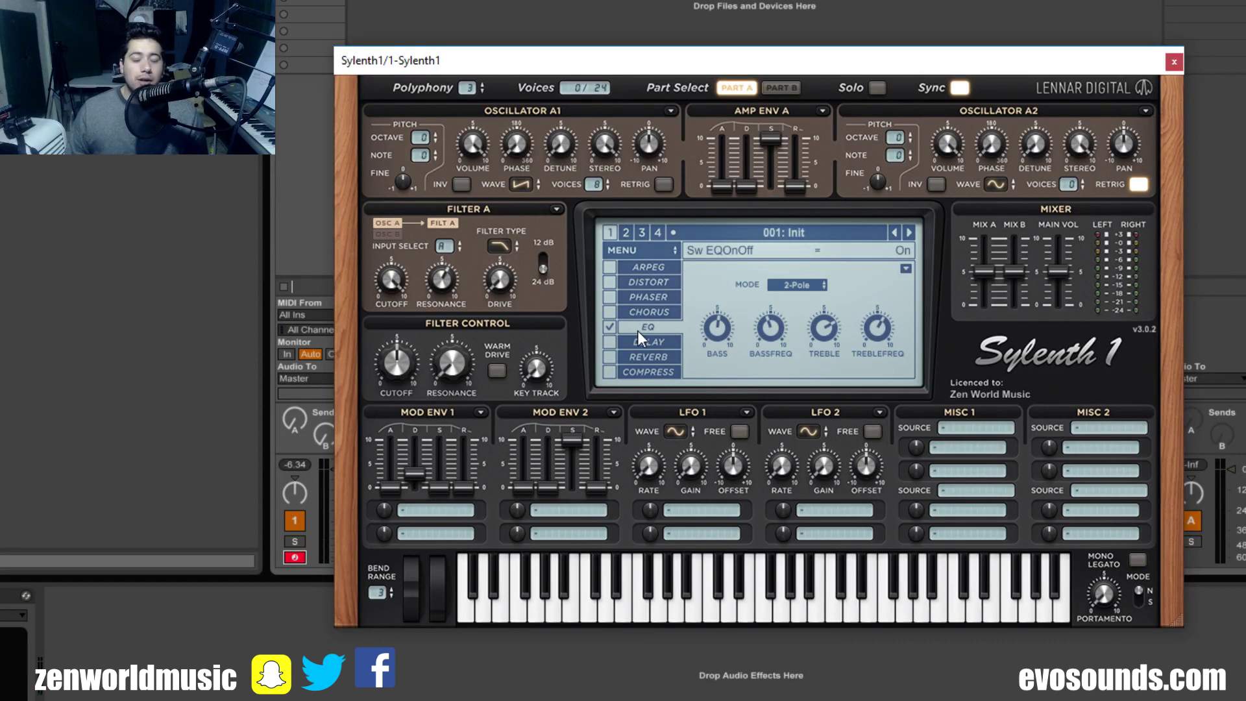
Switch on the compressor, view its settings, and return to the EQ settings
left_click(626, 371)
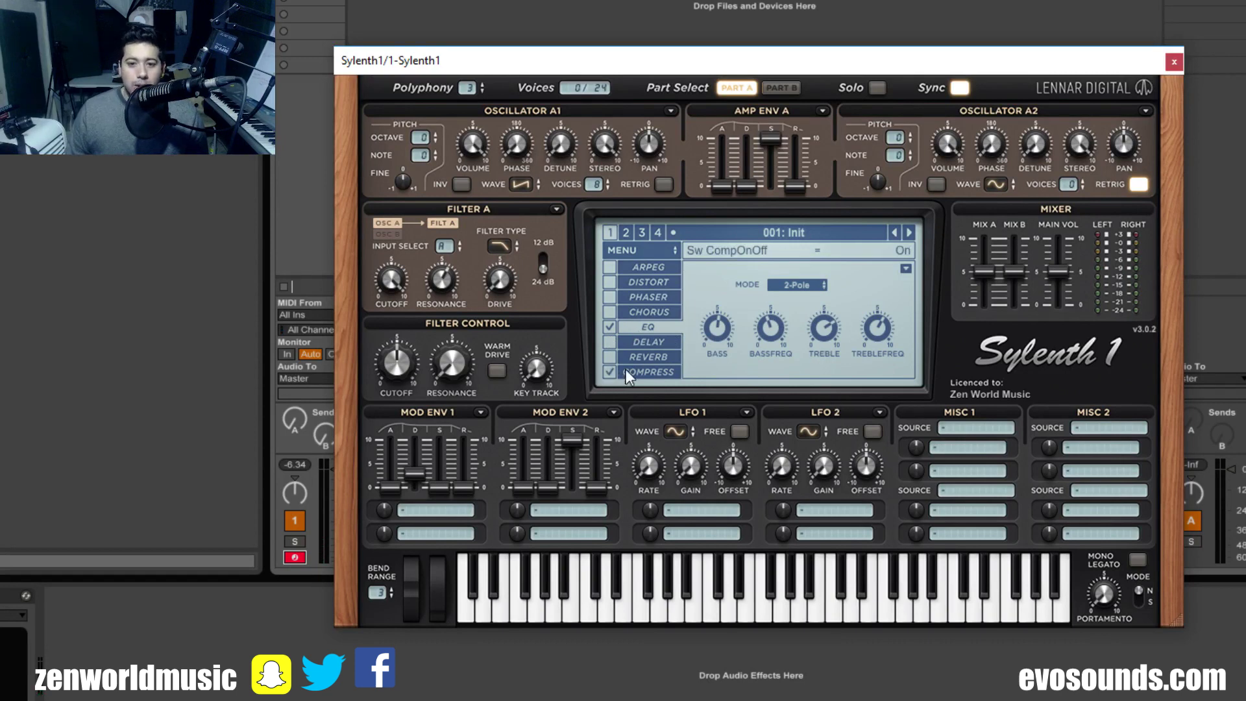
left_click(628, 369)
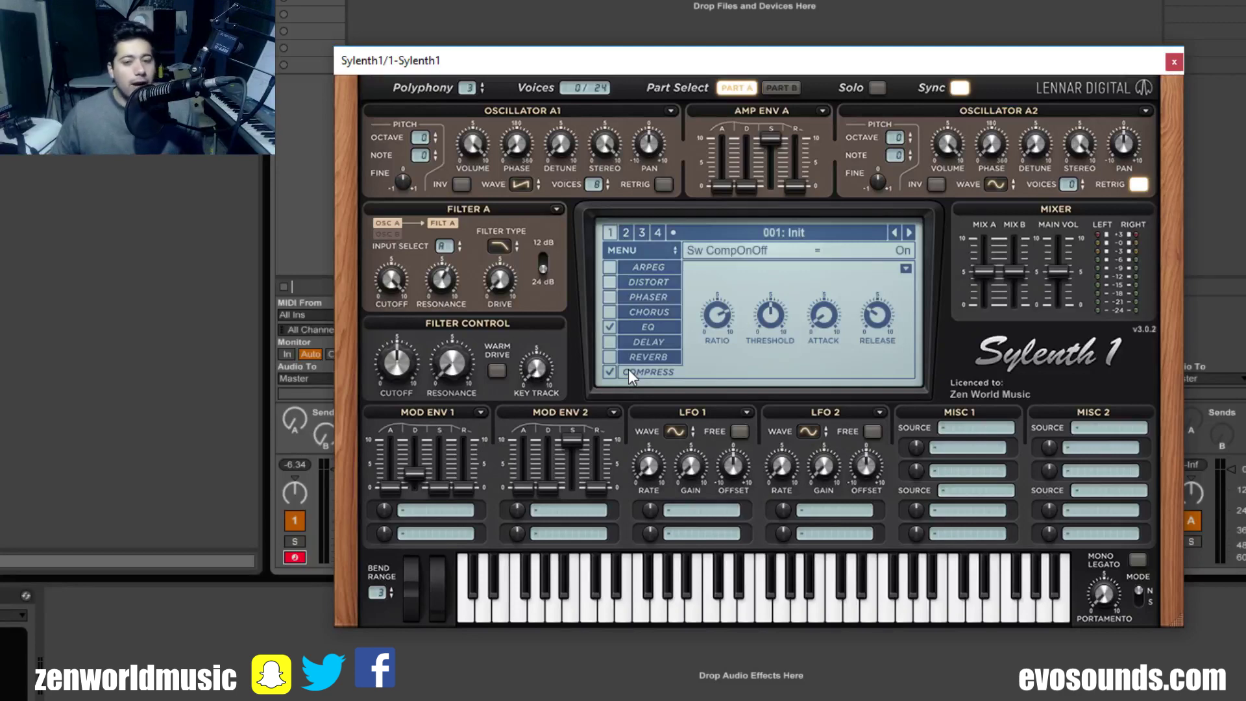
left_click(646, 343)
left_click(649, 329)
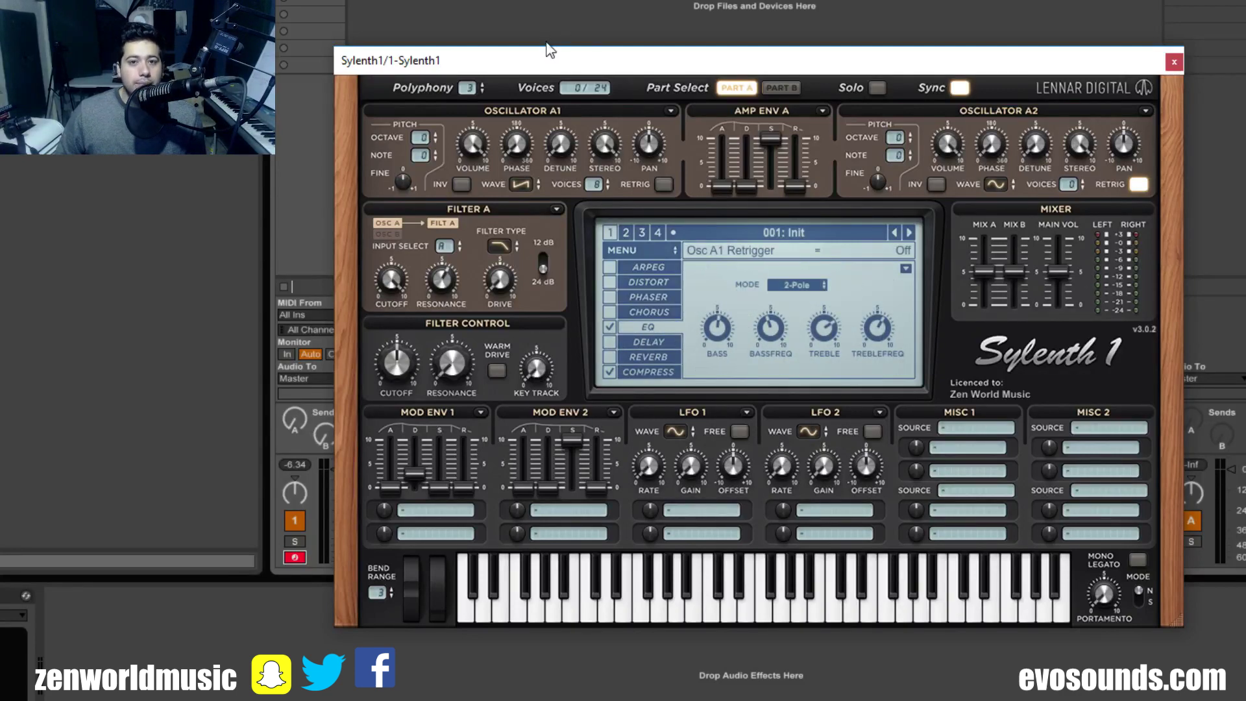
Reposition the synth window, replace the EQ with the delay, and lower the delay's Dry/Wet
left_click_drag(549, 50, 580, 54)
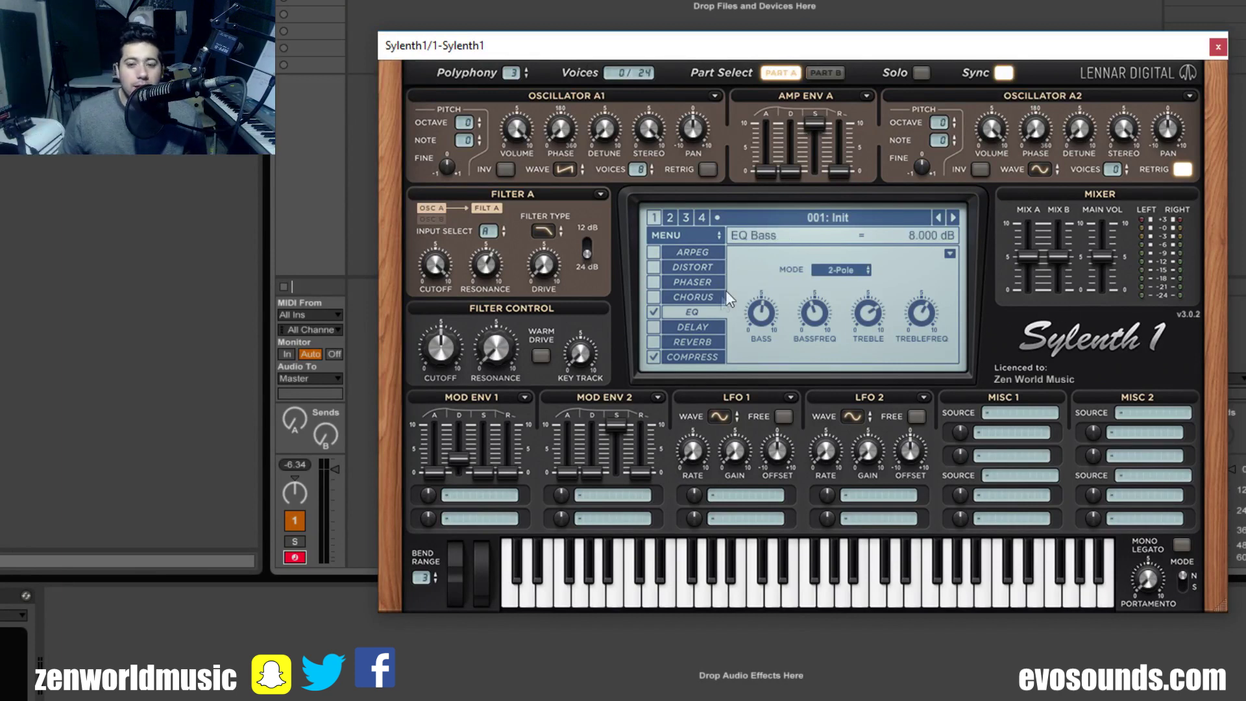
left_click(685, 327)
left_click(659, 320)
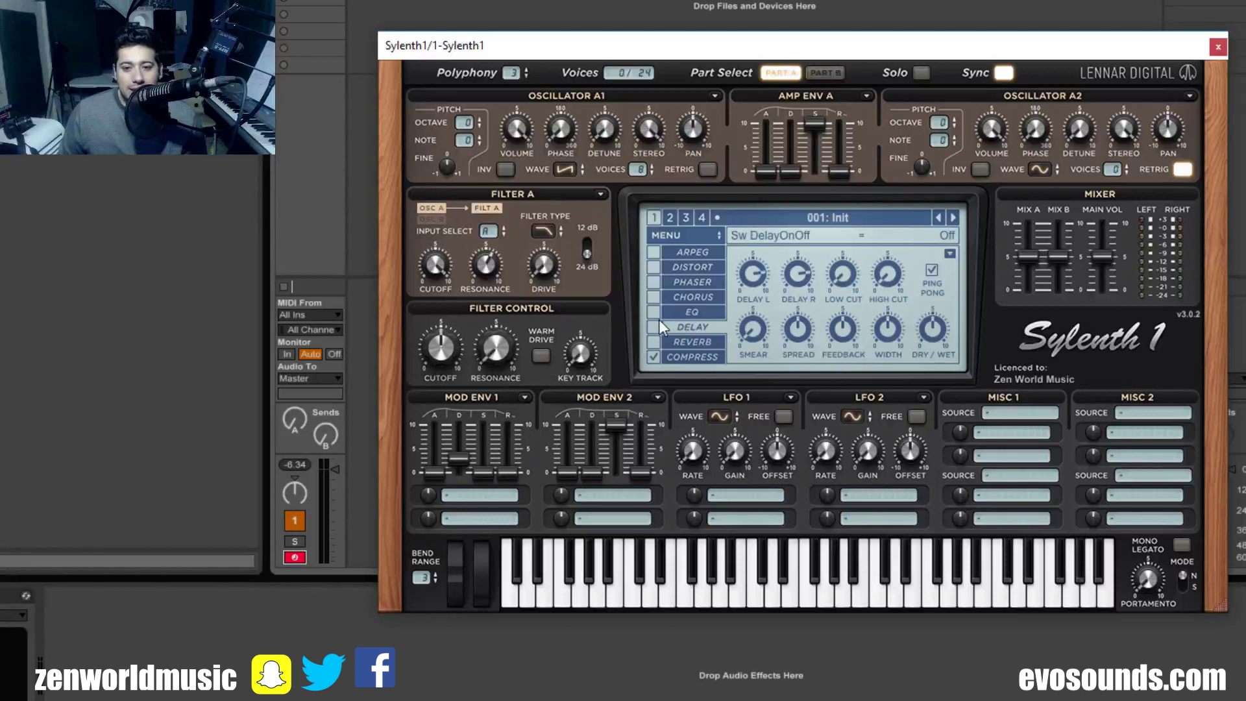
left_click_drag(943, 329, 890, 362)
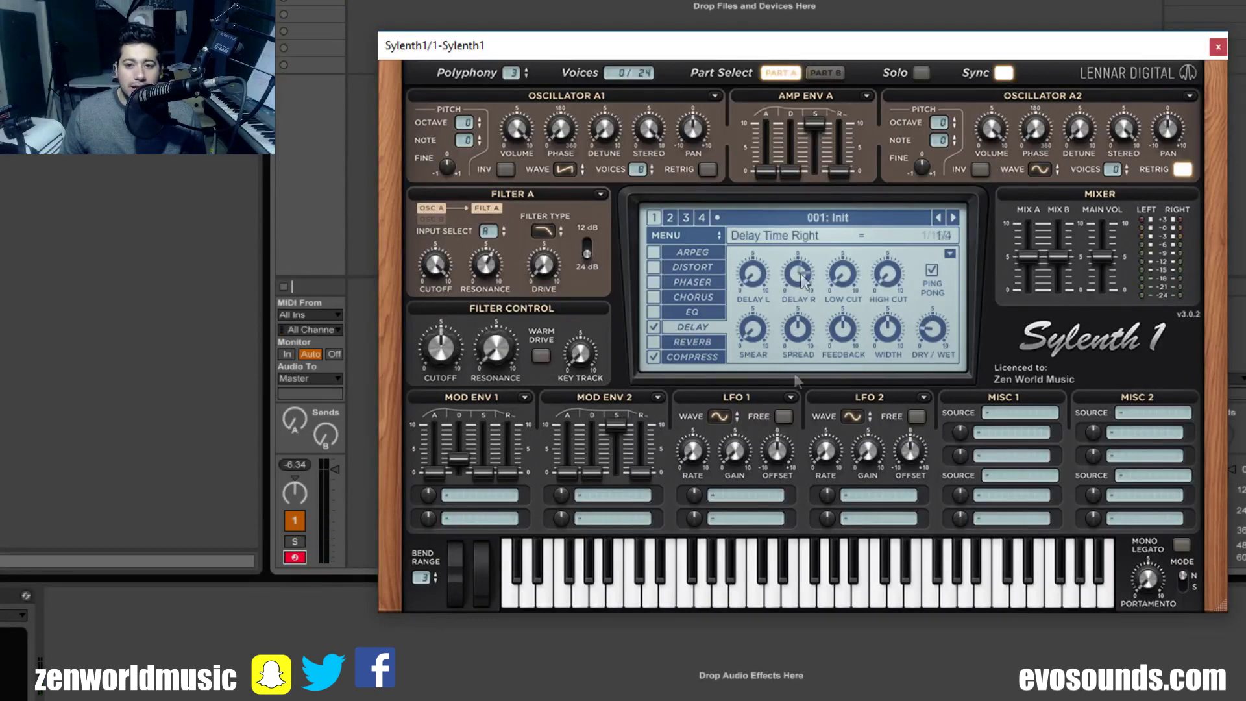
Adjust the left delay time, turn off the delay's Ping Pong, and lower its Dry/Wet
left_click_drag(752, 273, 755, 273)
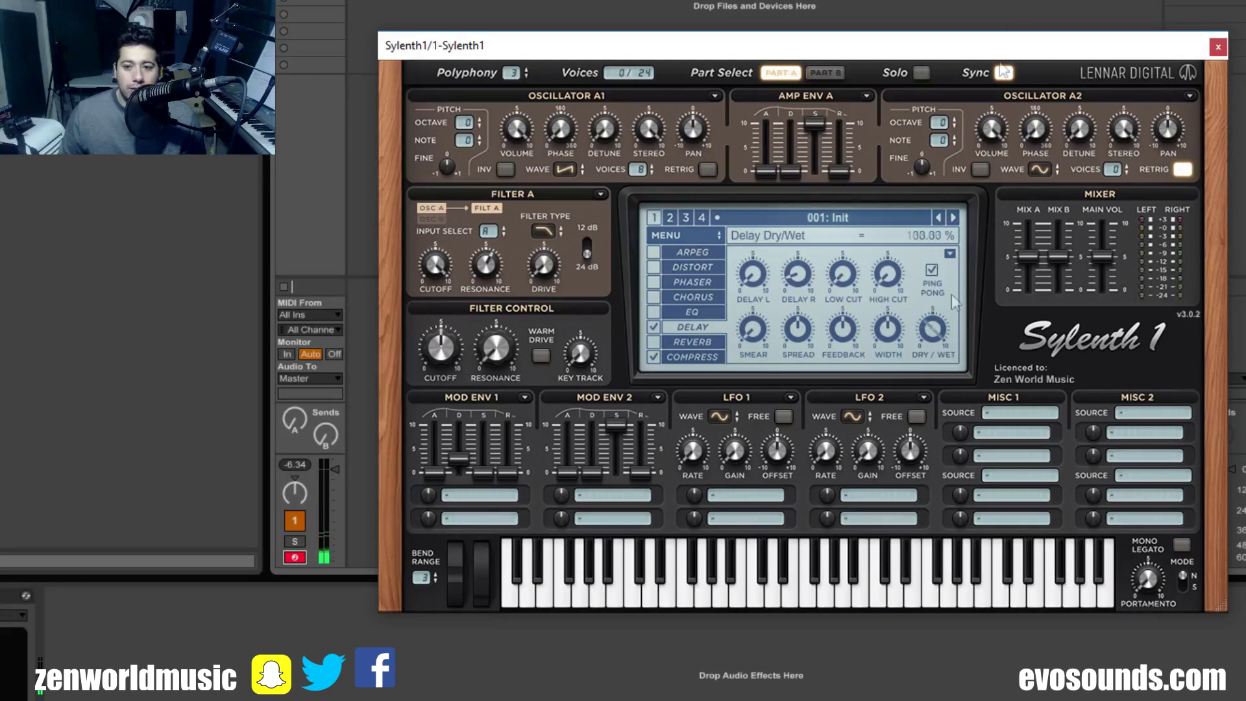
left_click(930, 270)
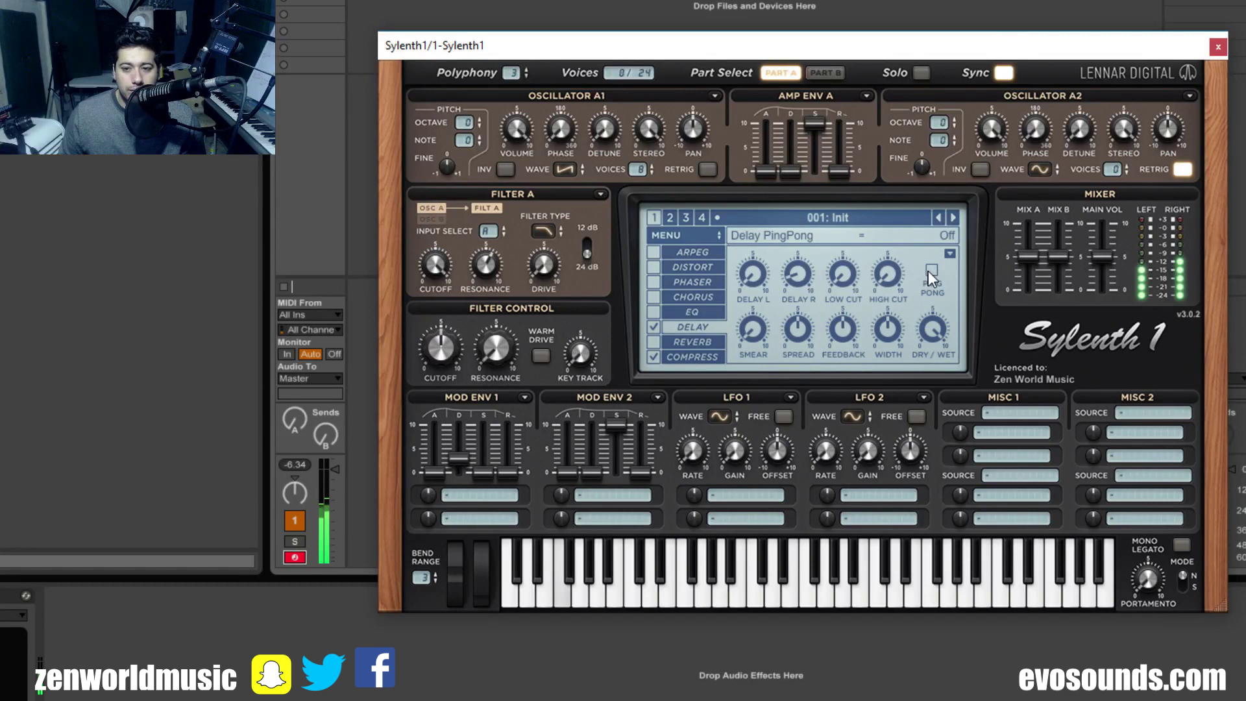
left_click_drag(933, 336, 876, 485)
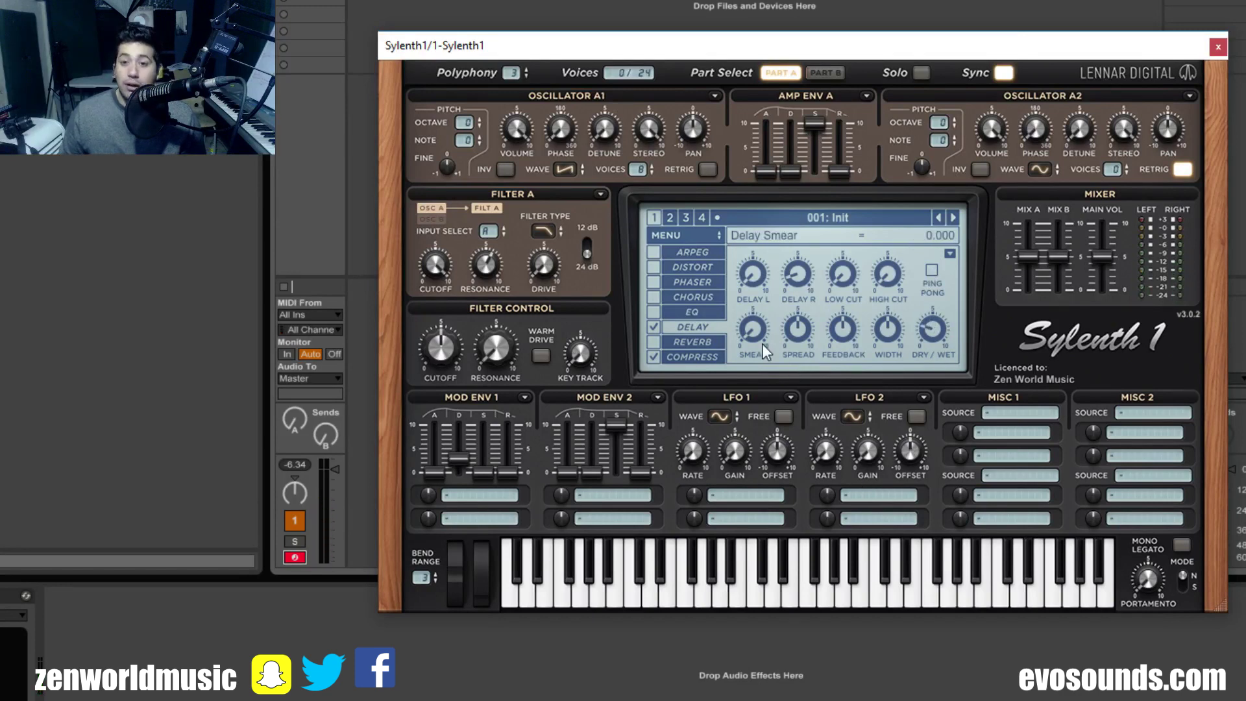
Adjust the delay's right time, Smear and Spread, and set its Feedback to 37%
mouse_move(789, 286)
left_mouse_down()
mouse_move(877, 209)
mouse_move(852, 341)
mouse_move(907, 251)
mouse_move(800, 222)
mouse_move(830, 180)
mouse_move(807, 139)
mouse_move(814, 124)
mouse_move(762, 324)
left_mouse_up()
left_click_drag(739, 372, 719, 410)
mouse_move(801, 330)
left_mouse_down()
mouse_move(849, 241)
mouse_move(773, 283)
mouse_move(785, 322)
left_mouse_up()
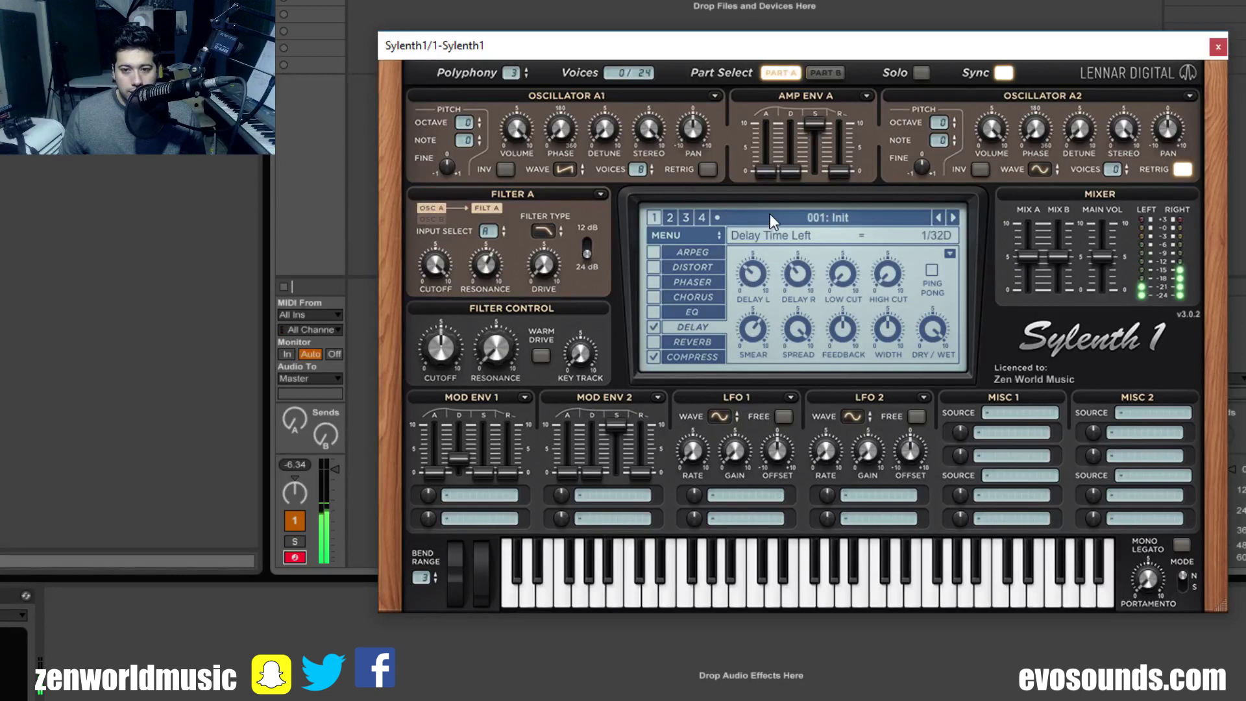
mouse_move(841, 330)
left_mouse_down()
mouse_move(881, 254)
mouse_move(844, 337)
left_mouse_up()
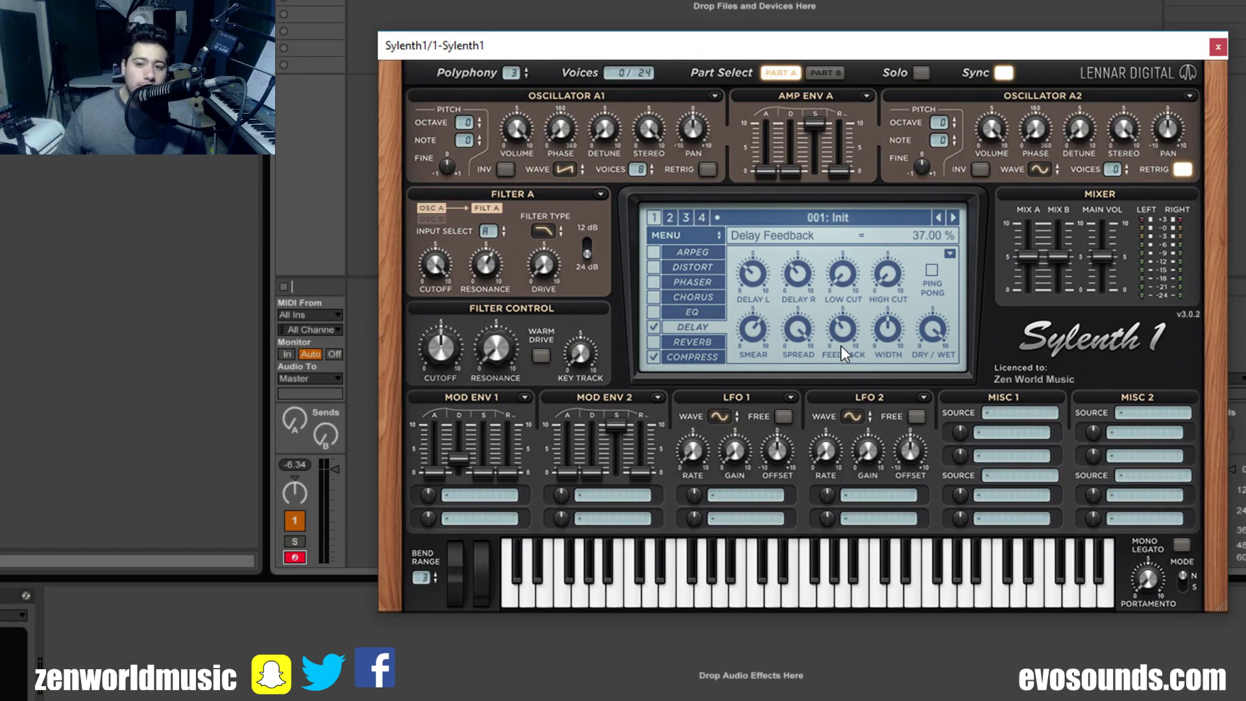
Adjust the delay's Low Cut, set its High Cut to about 21120 Hz, and turn Ping Pong back on
left_click_drag(830, 272, 869, 256)
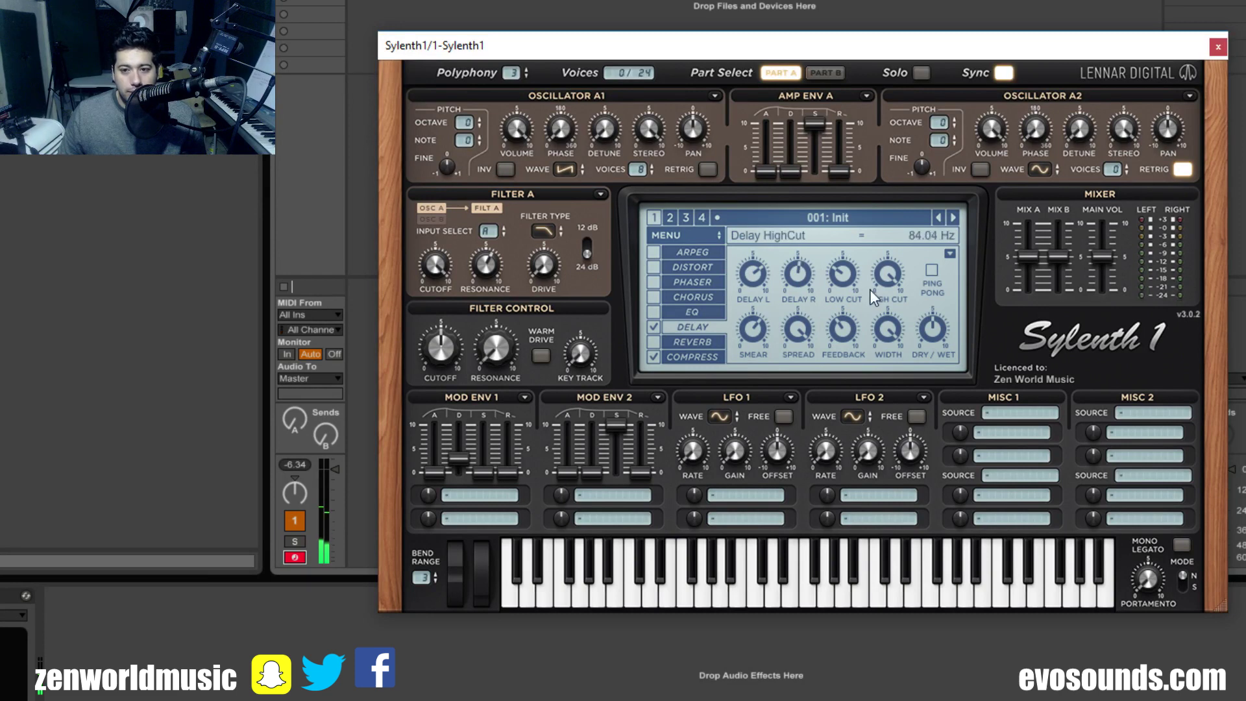
left_click_drag(893, 281, 883, 376)
left_click_drag(842, 273, 839, 195)
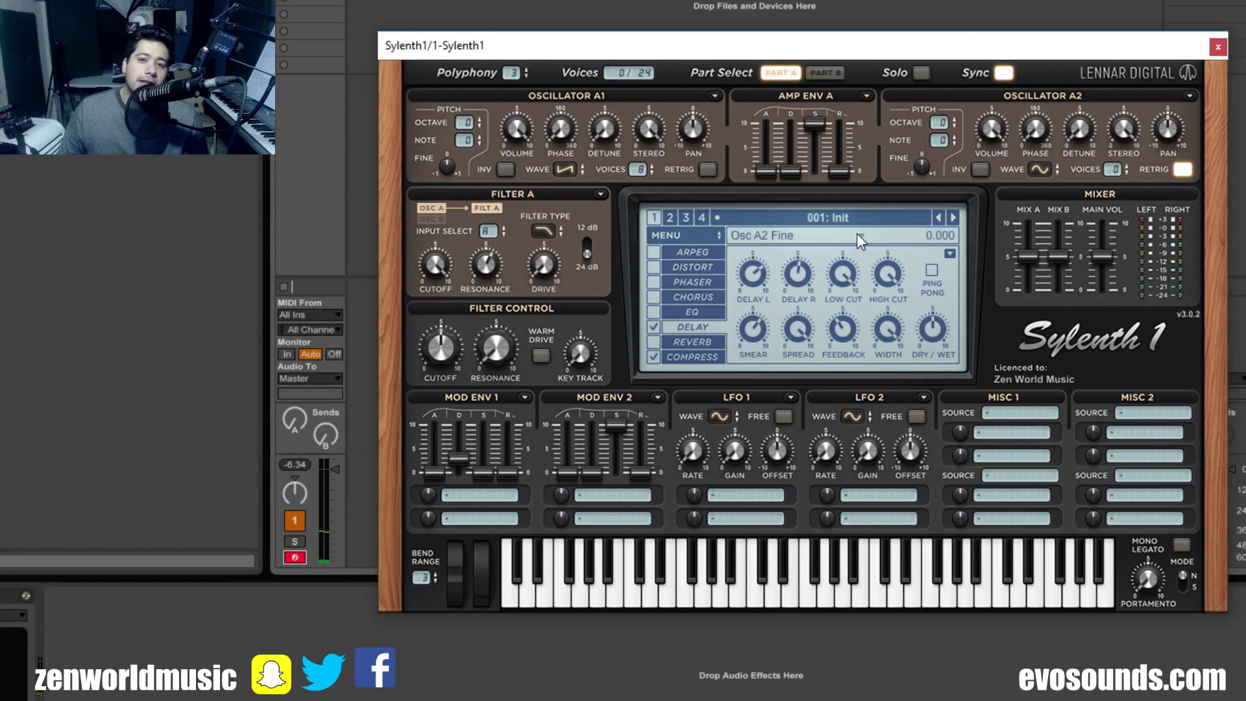
left_click(934, 271)
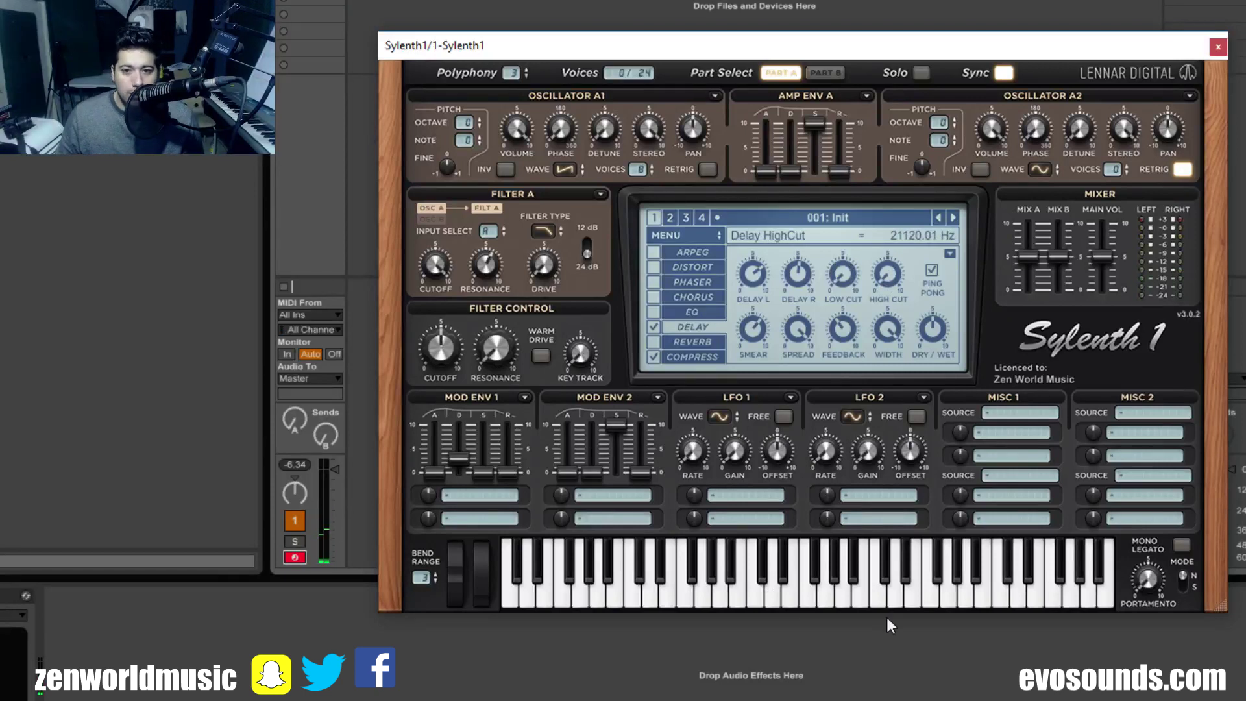
Replace the delay with the reverb, and raise the reverb's Dry/Wet to about 96%
left_click(654, 326)
left_click(654, 341)
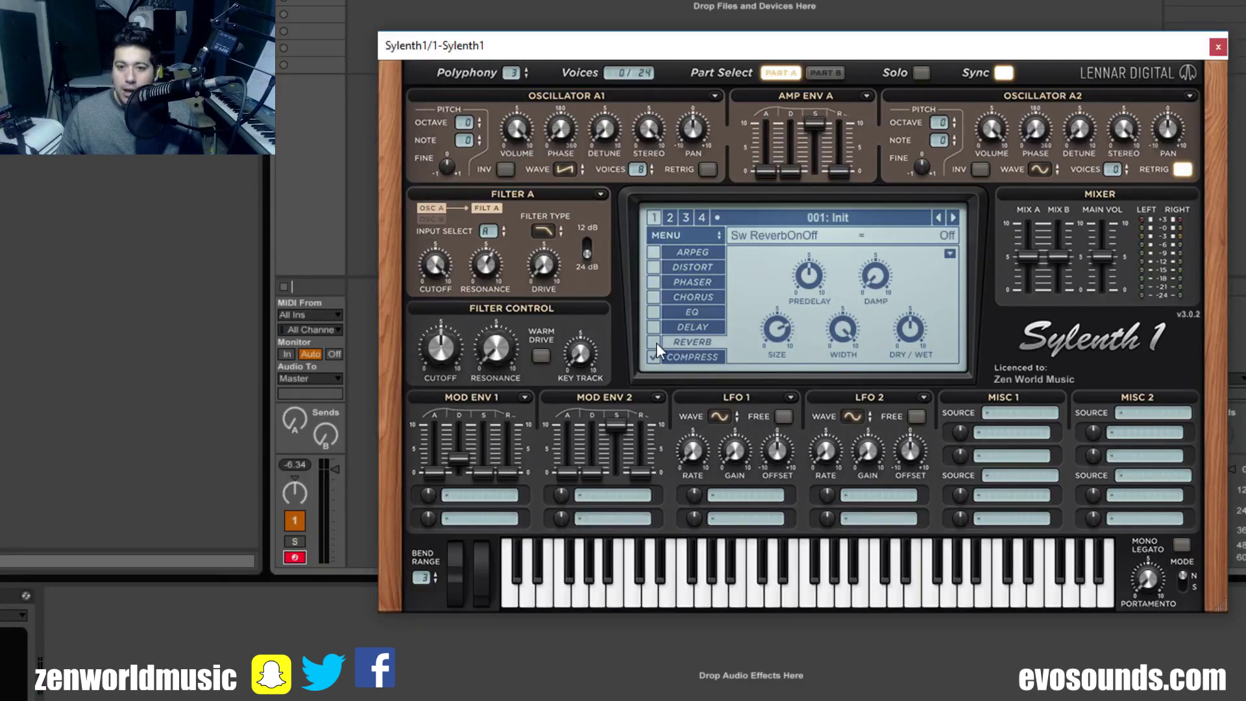
left_click_drag(894, 327, 947, 160)
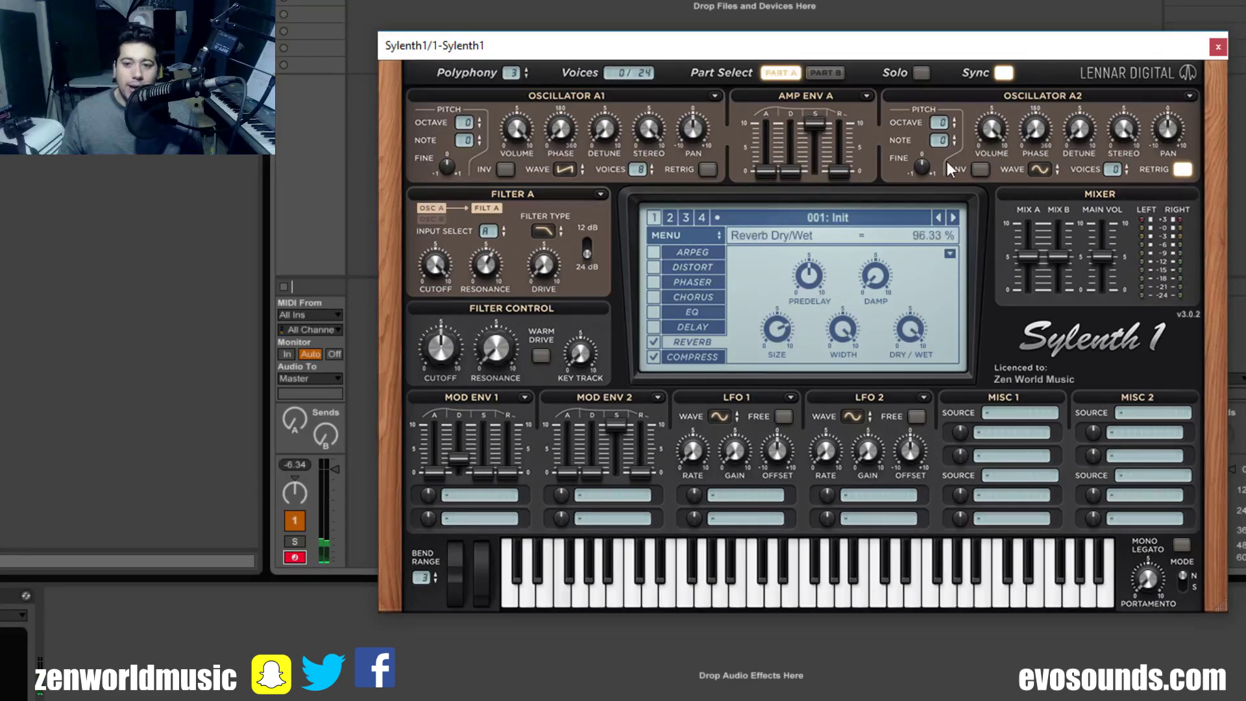
Vary the reverb's Size and Damp, and raise its Predelay to 200 ms
left_click_drag(776, 329, 755, 451)
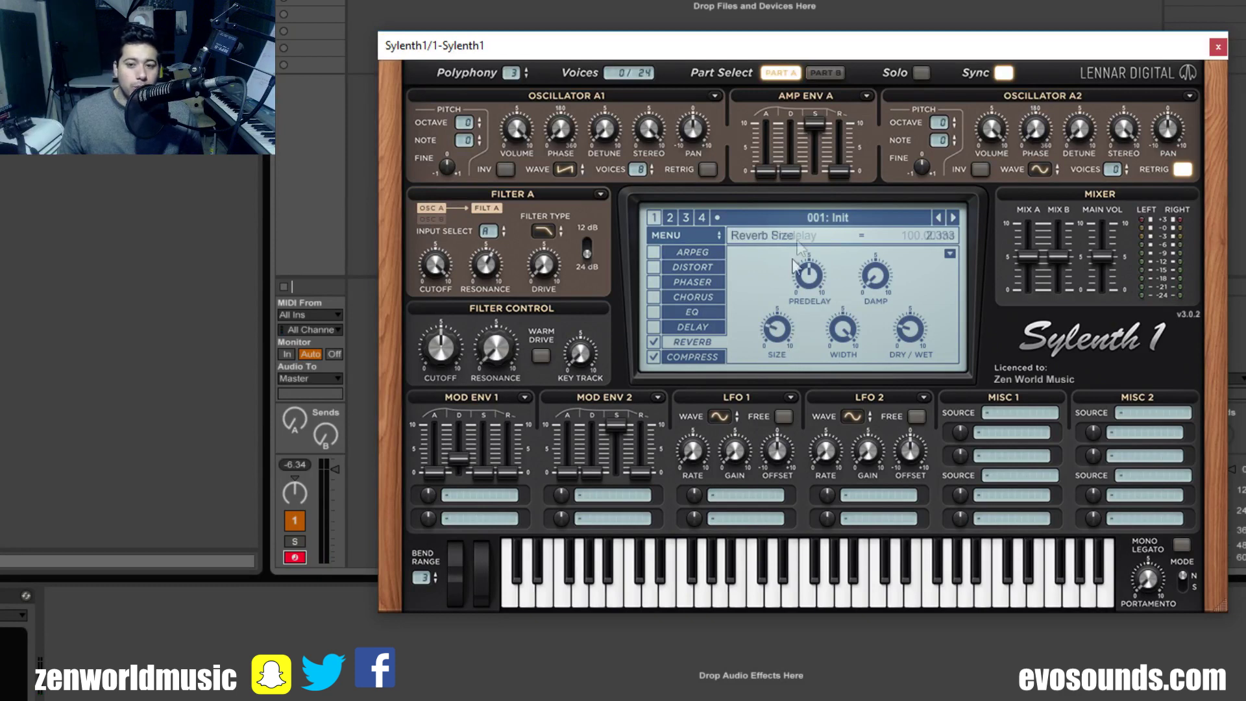
left_click_drag(820, 267, 781, 435)
left_click_drag(873, 275, 921, 80)
left_click_drag(806, 279, 837, 153)
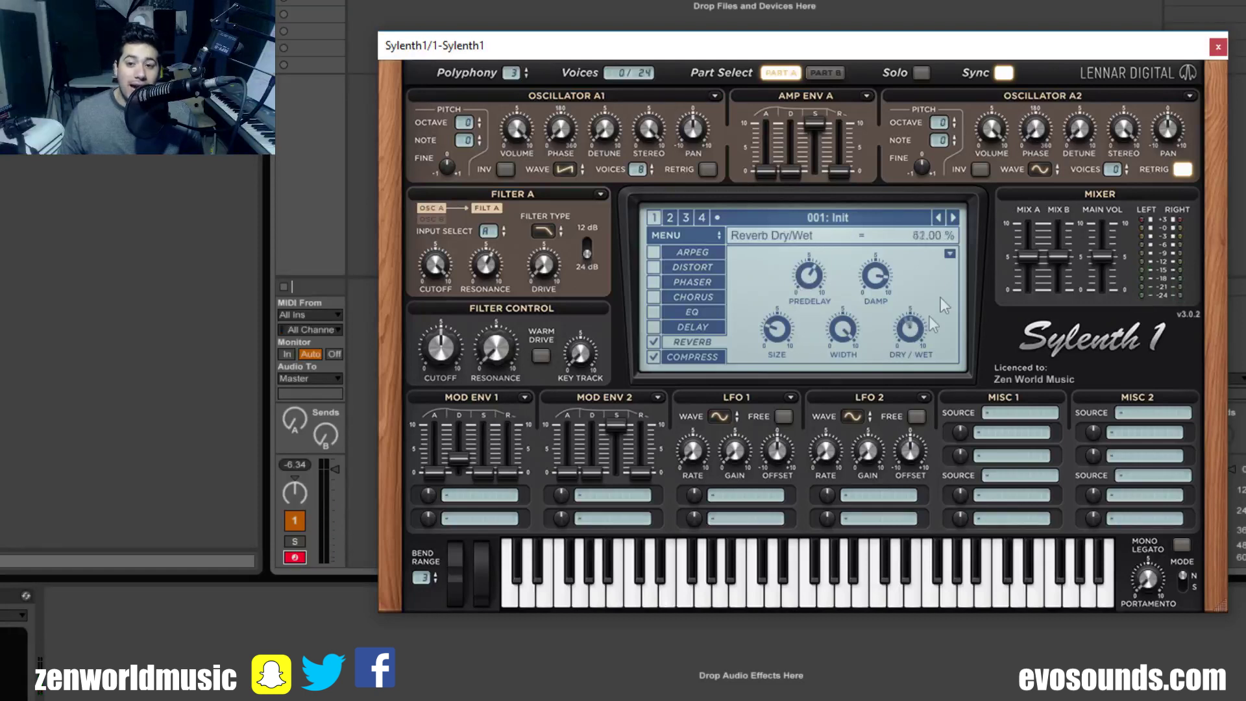
left_click_drag(804, 279, 863, 168)
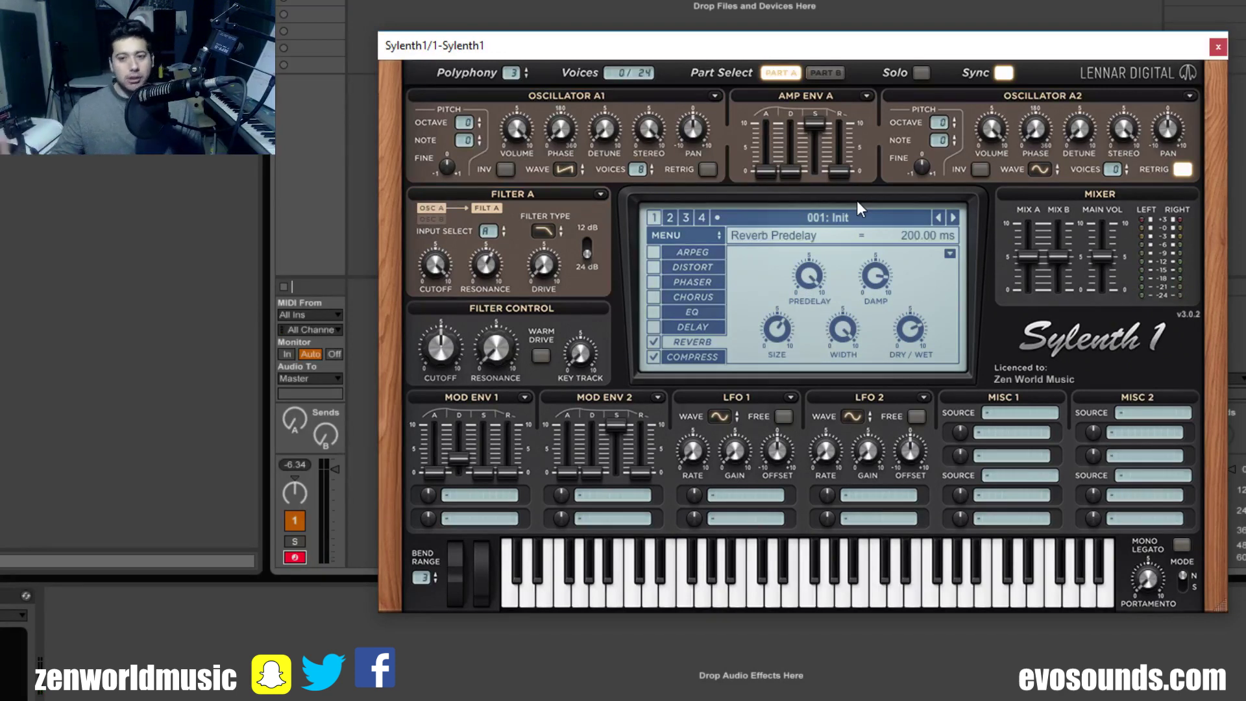
left_click_drag(875, 277, 918, 501)
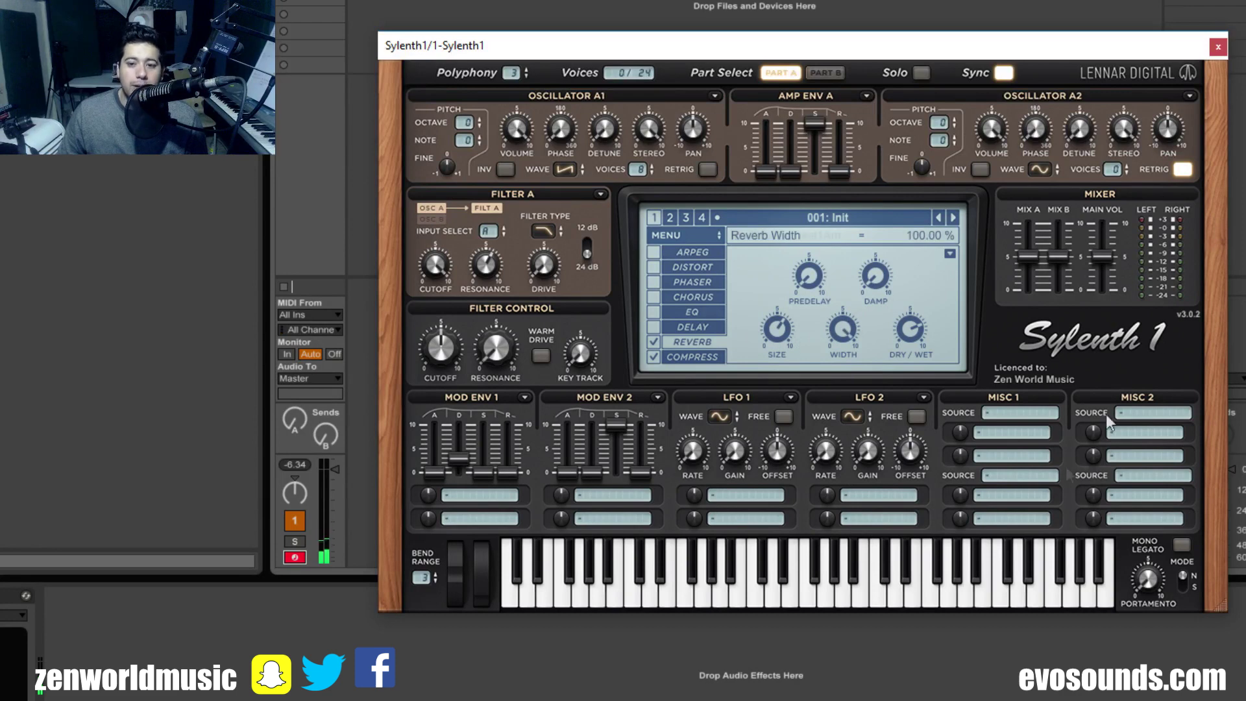
Switch from the reverb to the compressor, adjust its Ratio and Threshold with a 0.10 ms Attack, and switch it off
left_click(654, 342)
left_click(715, 357)
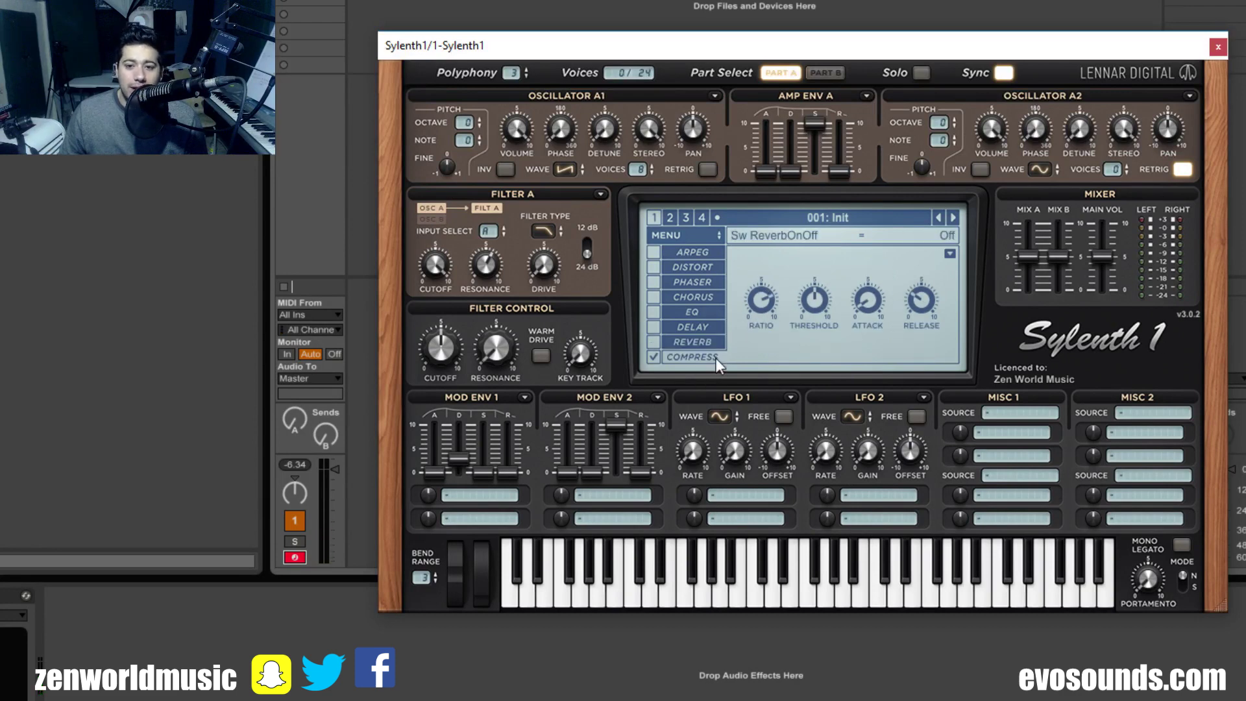
left_click_drag(760, 301, 752, 333)
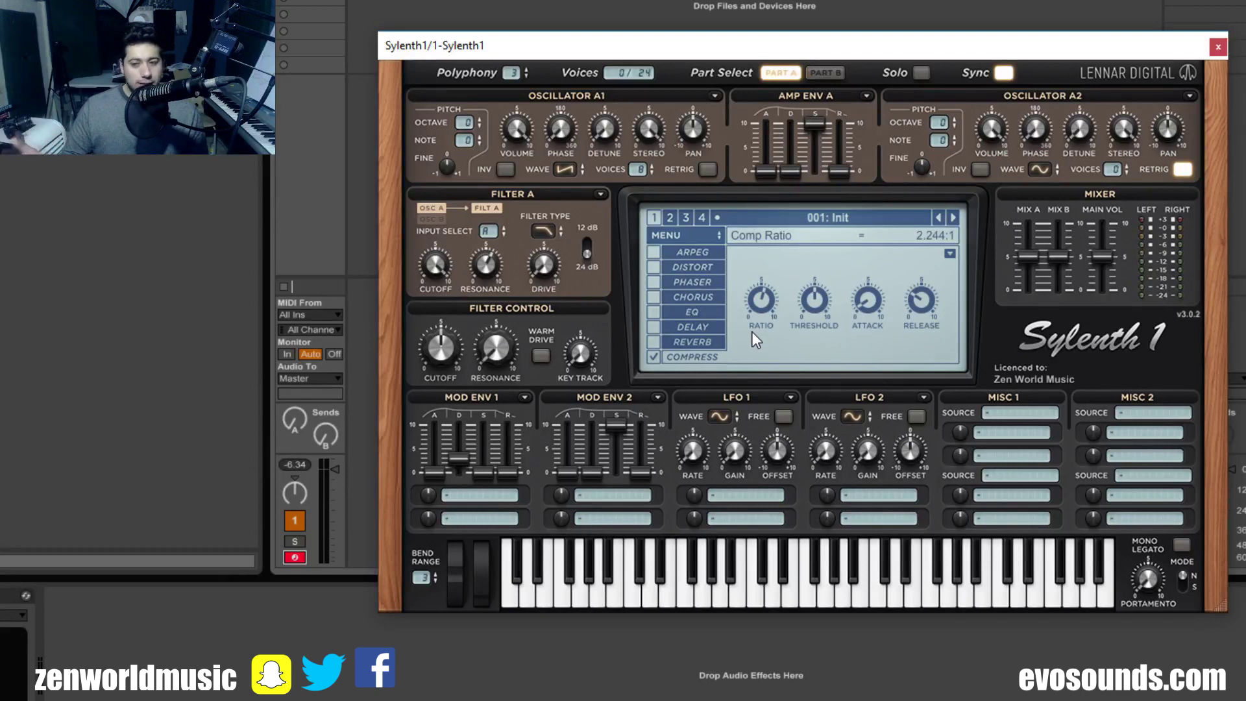
left_click_drag(813, 299, 890, 229)
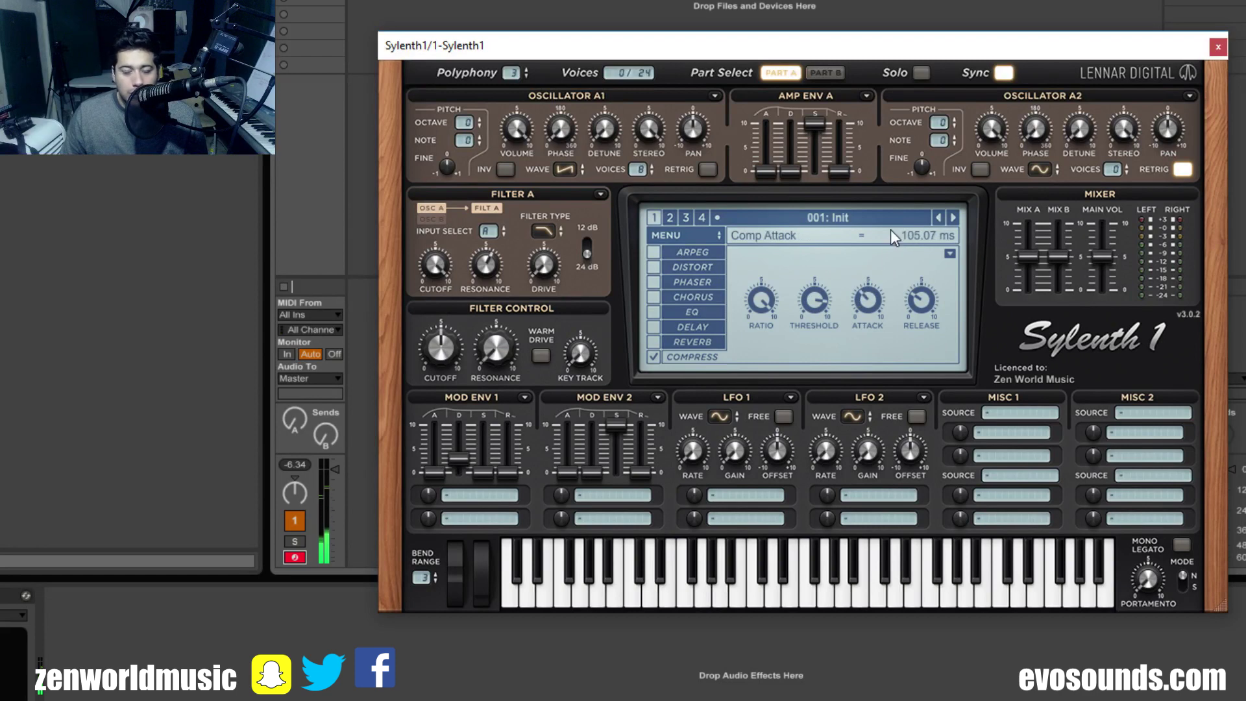
left_click_drag(869, 302, 805, 663)
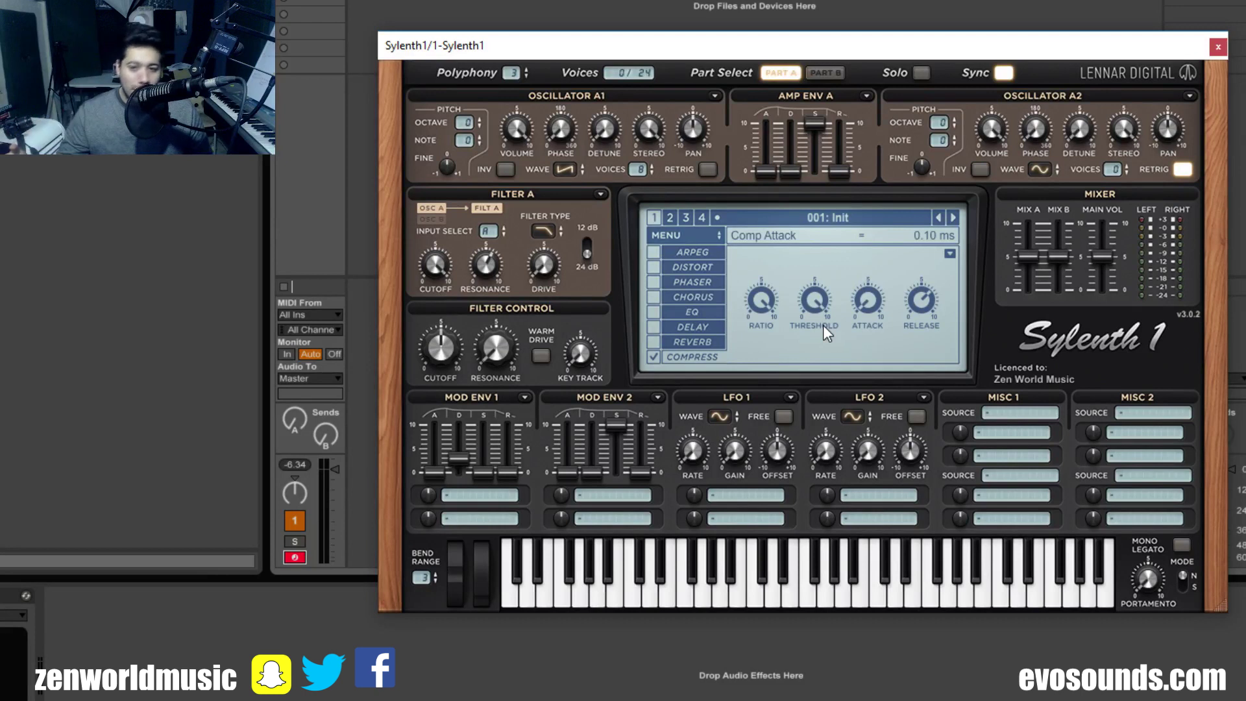
left_click(672, 351)
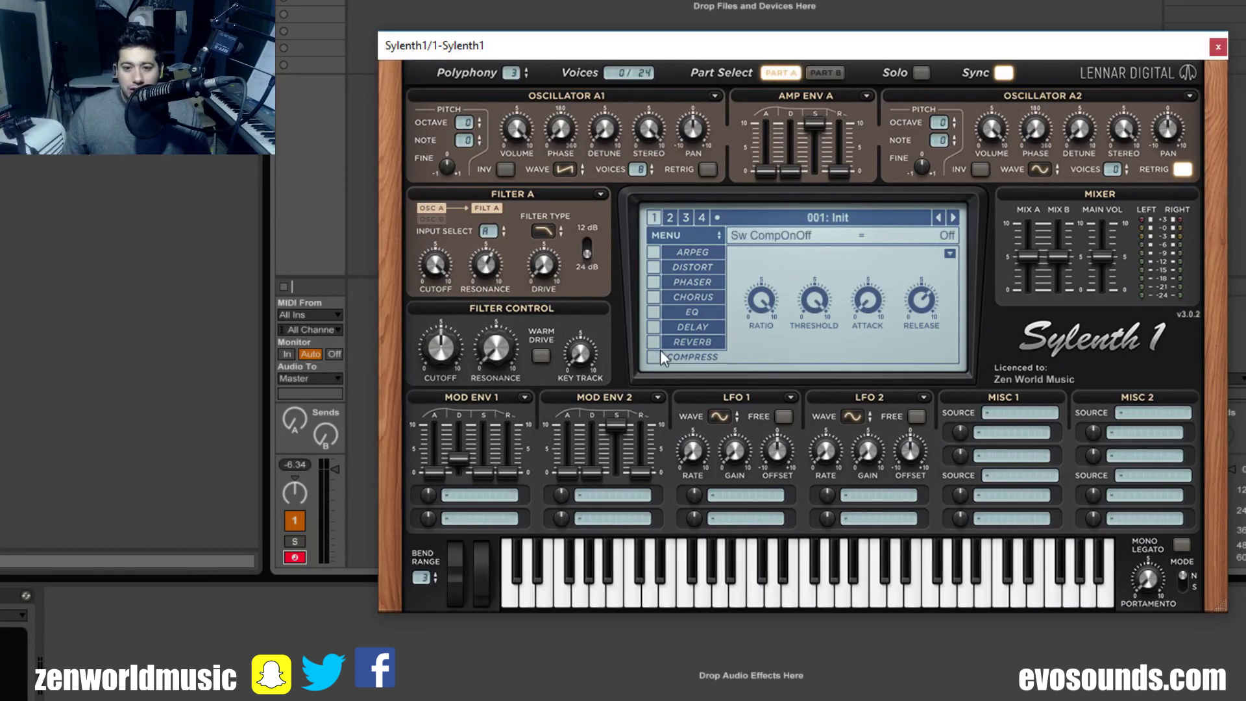
Review the settings pages of the reverb, delay, EQ, chorus, phaser, distortion and compressor, ending on the arpeggiator
left_click(694, 340)
left_click(704, 325)
left_click(703, 309)
left_click(705, 295)
left_click(710, 279)
left_click(715, 270)
left_click(706, 281)
left_click(706, 297)
left_click(706, 312)
left_click(705, 326)
left_click(699, 338)
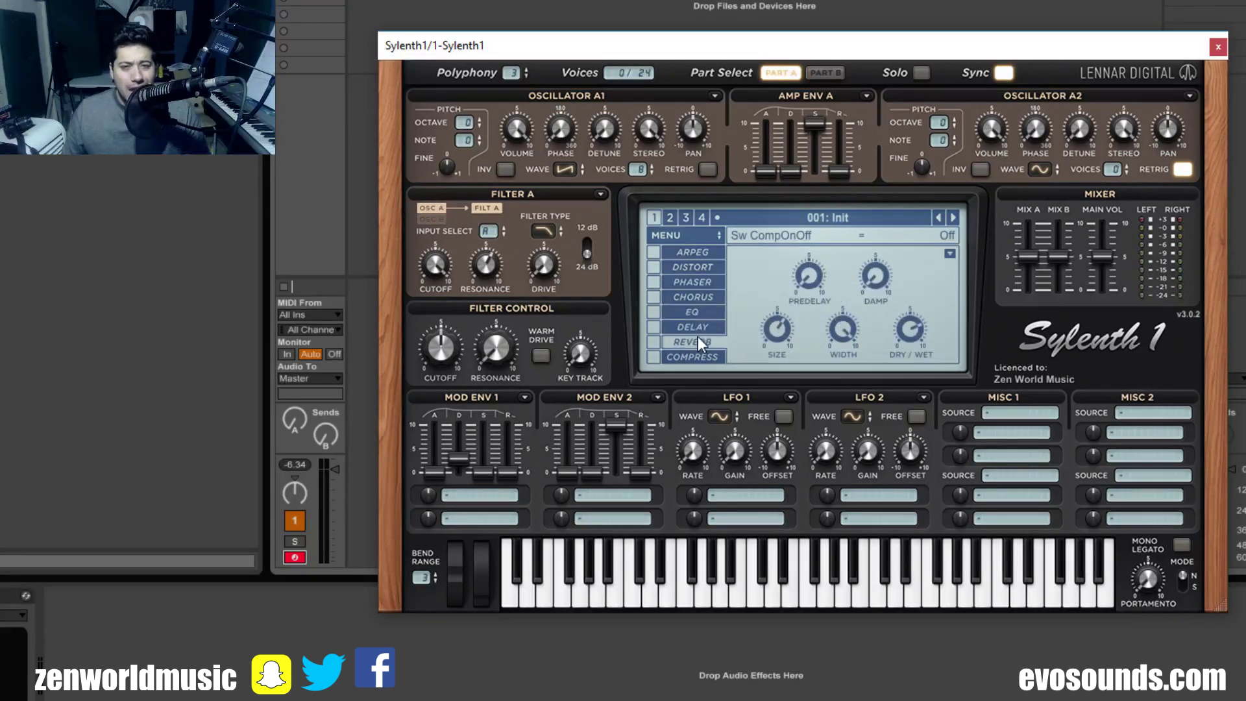
left_click(690, 354)
left_click(694, 311)
left_click(692, 251)
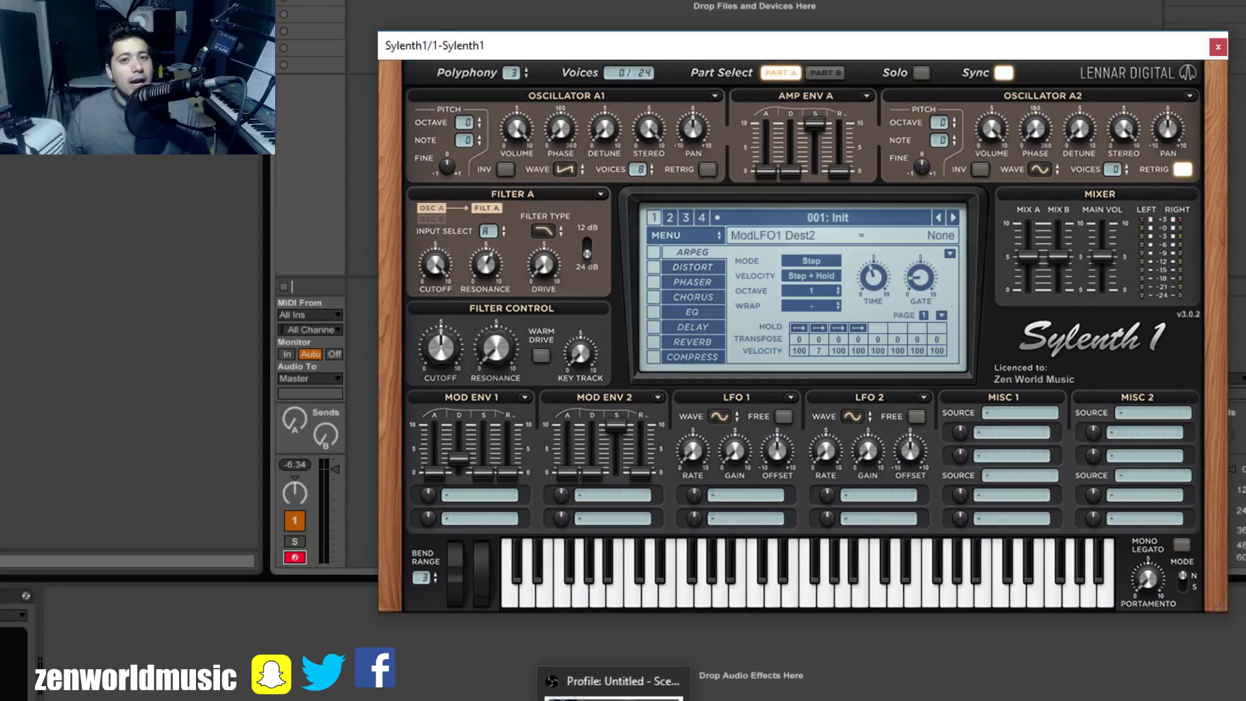
left_click(613, 681)
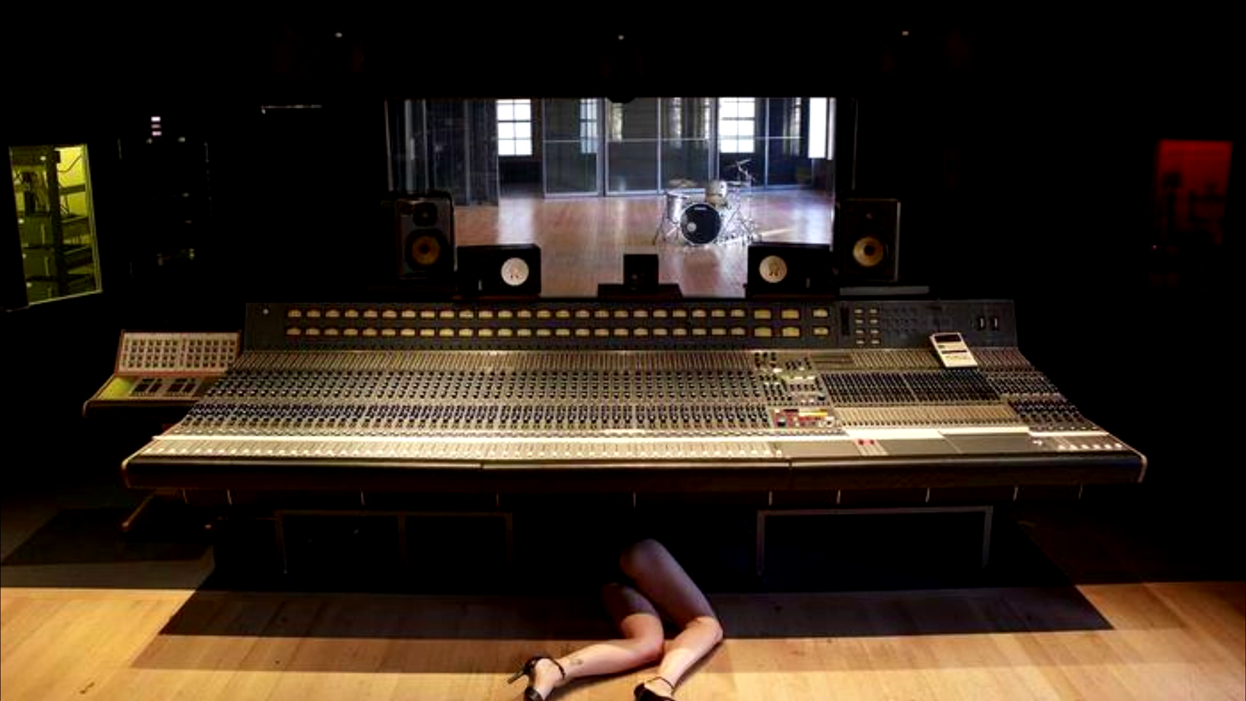